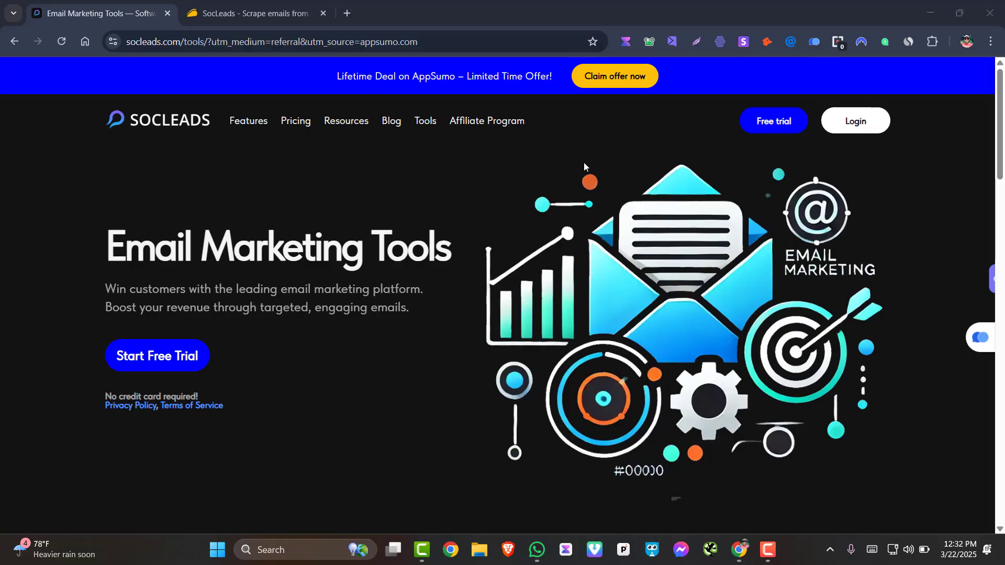
Look through the SocLeads email marketing tools page, including its tool categories and footer links
scroll(665, 275, down, 5)
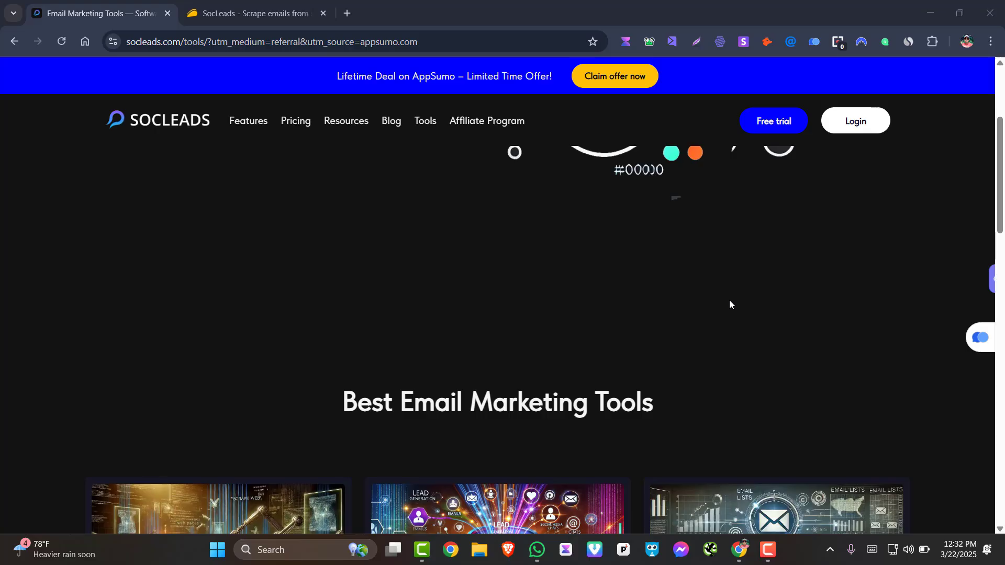
scroll(730, 301, down, 1)
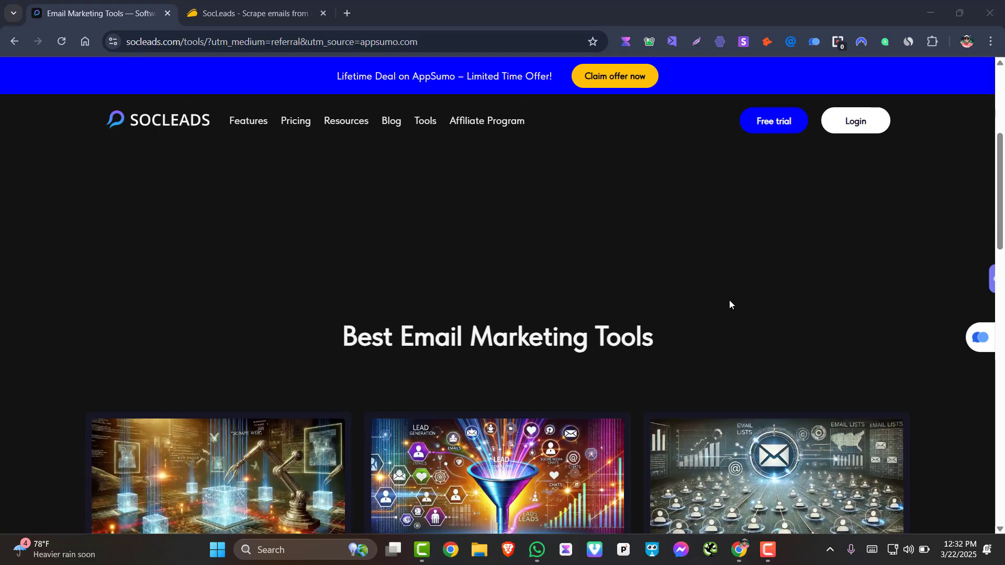
scroll(699, 331, down, 1)
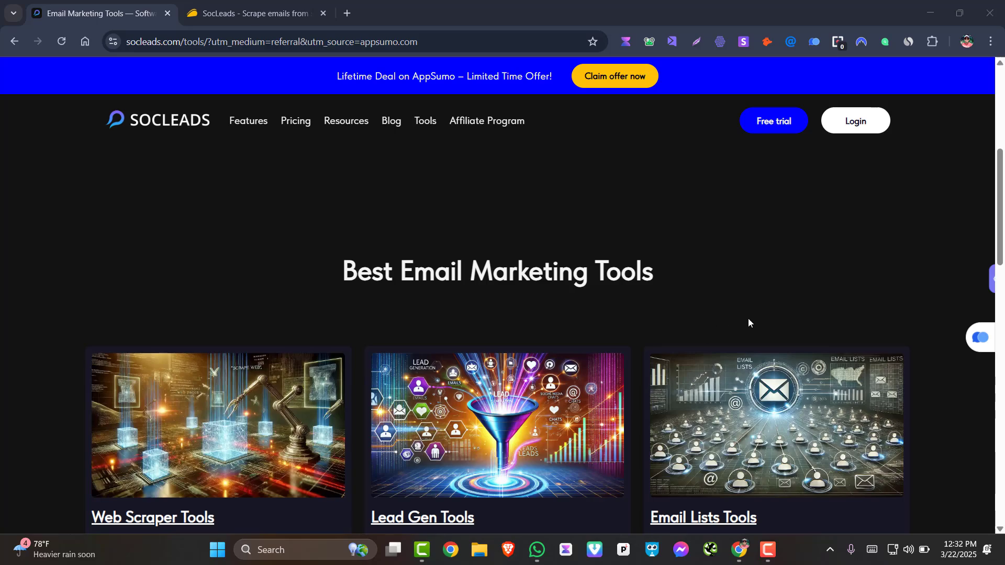
scroll(749, 323, down, 4)
scroll(748, 323, down, 2)
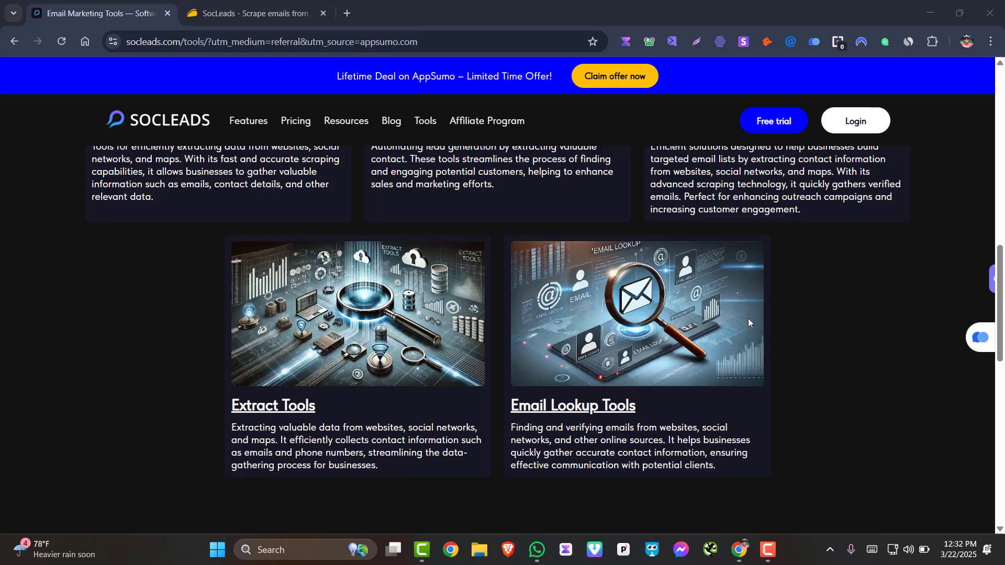
scroll(749, 323, down, 9)
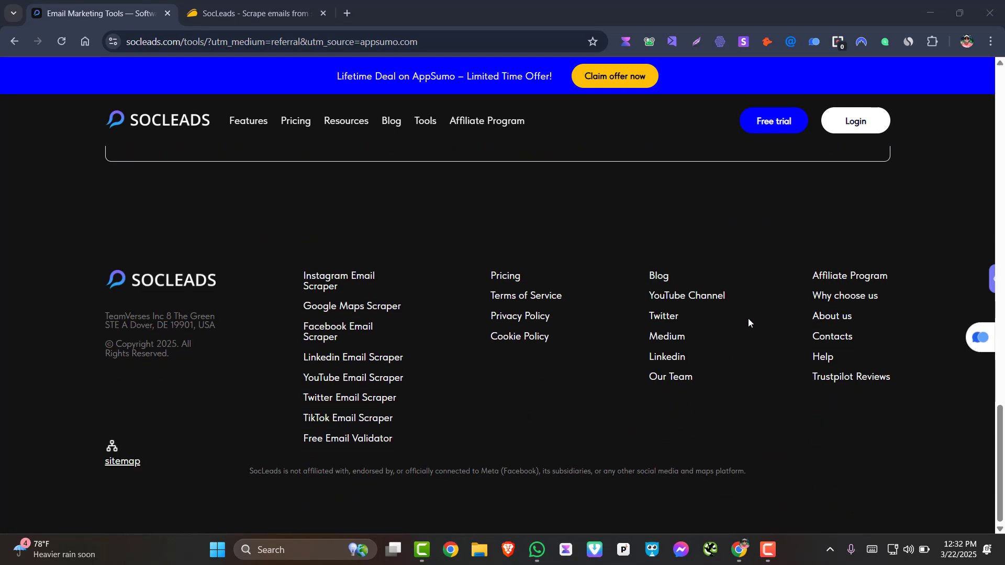
scroll(749, 323, up, 8)
scroll(748, 323, up, 5)
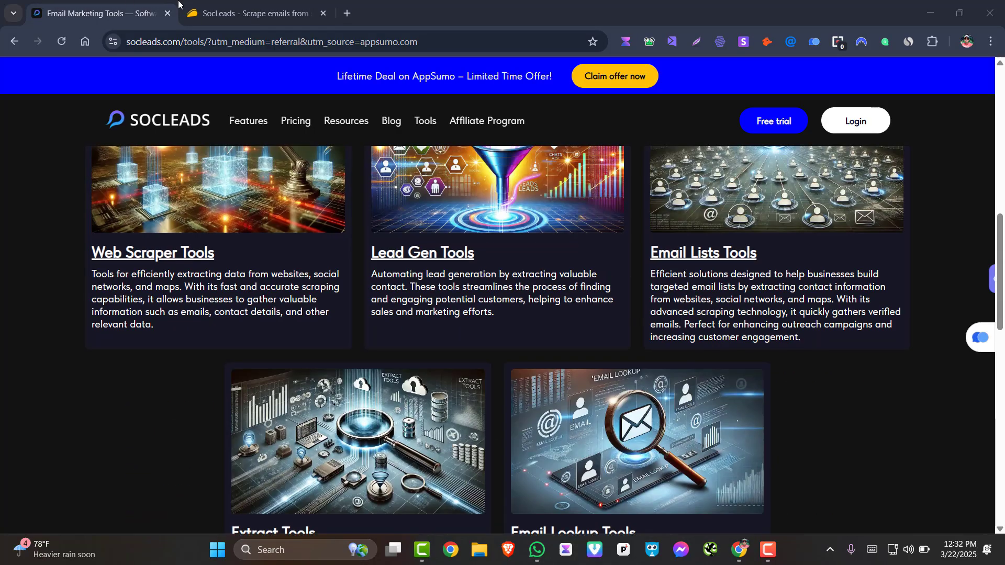
Switch to the SocLeads listing on AppSumo and review its overview of email scraping features
click(252, 13)
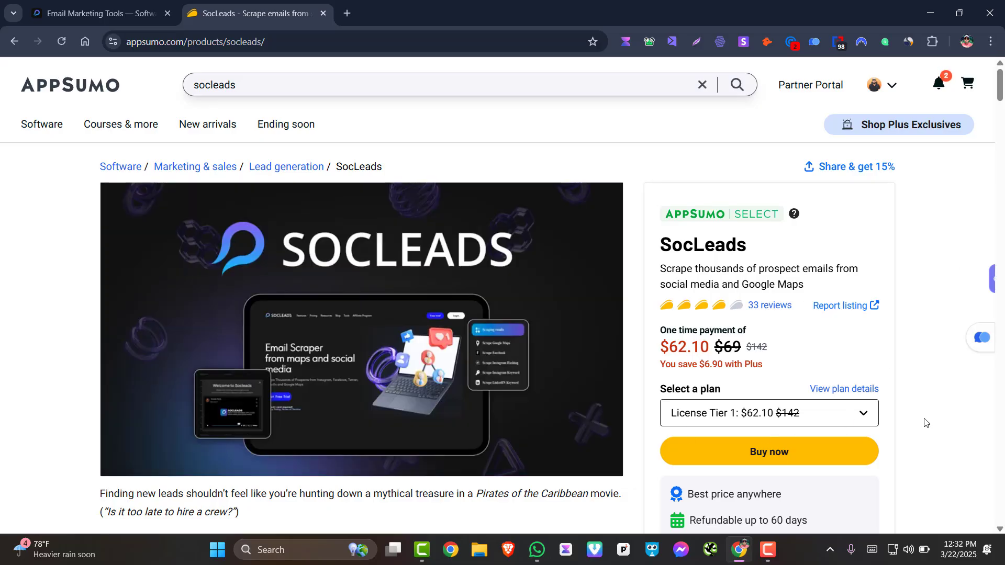
scroll(544, 407, down, 9)
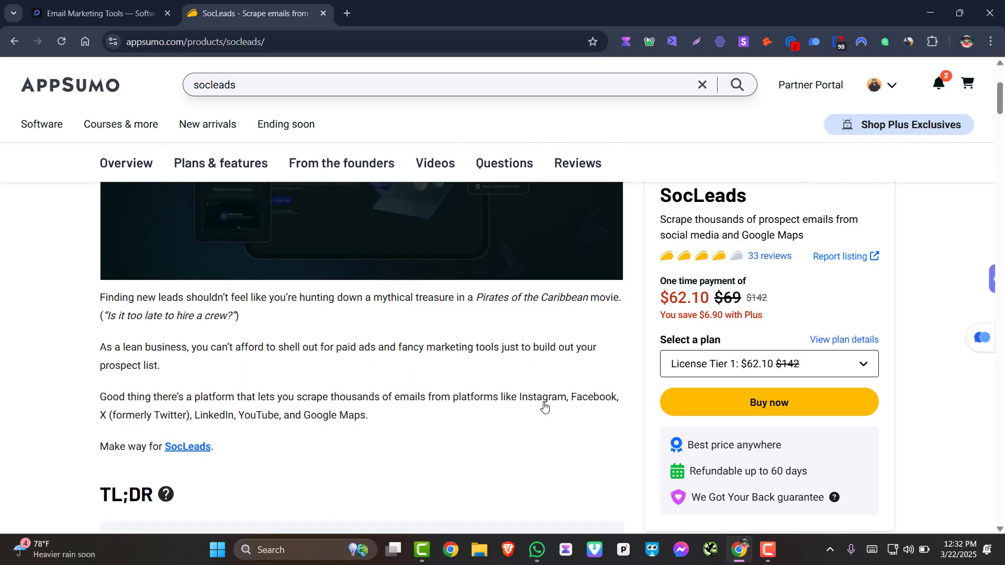
scroll(545, 406, down, 10)
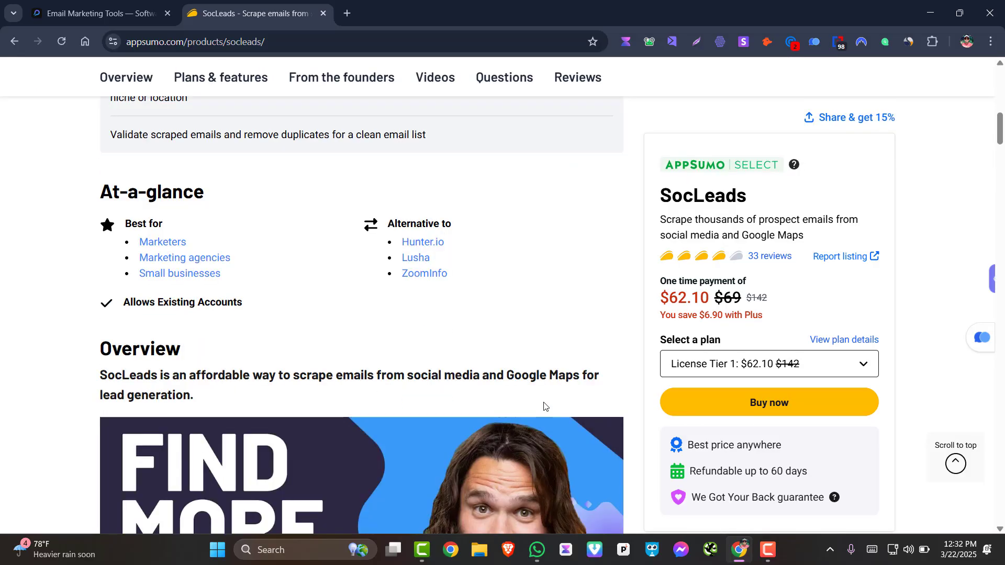
scroll(544, 407, down, 3)
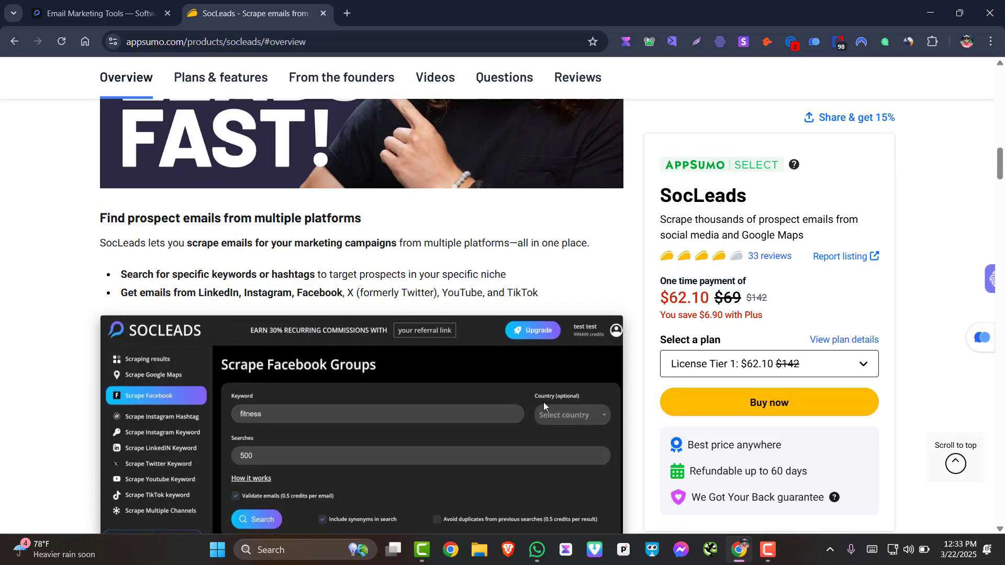
scroll(544, 406, down, 9)
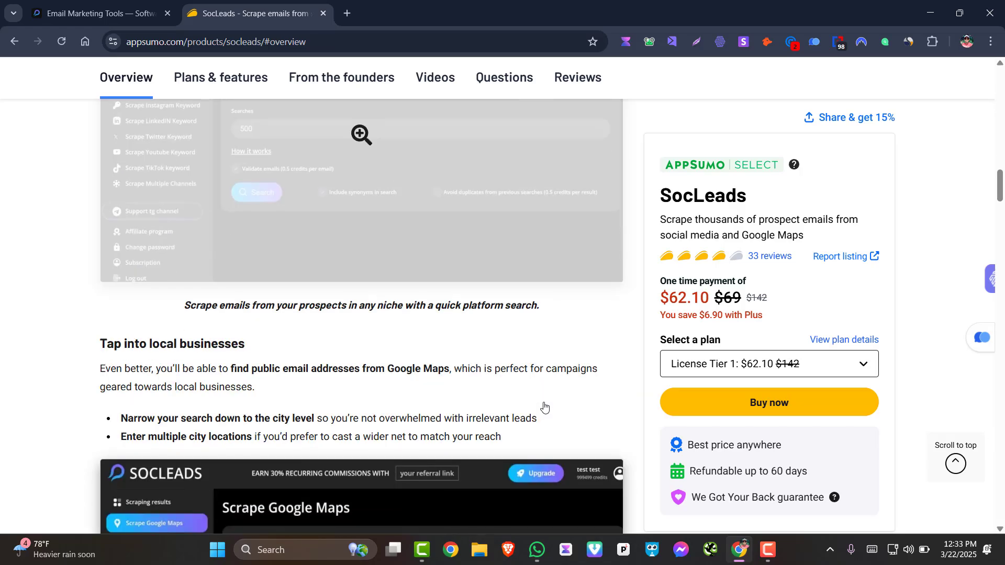
scroll(544, 406, down, 14)
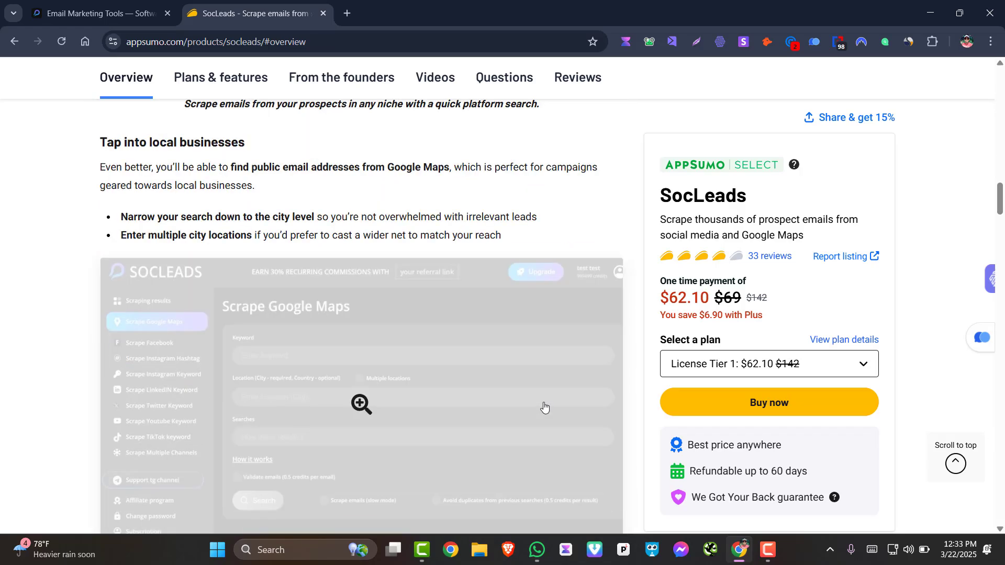
scroll(506, 306, down, 12)
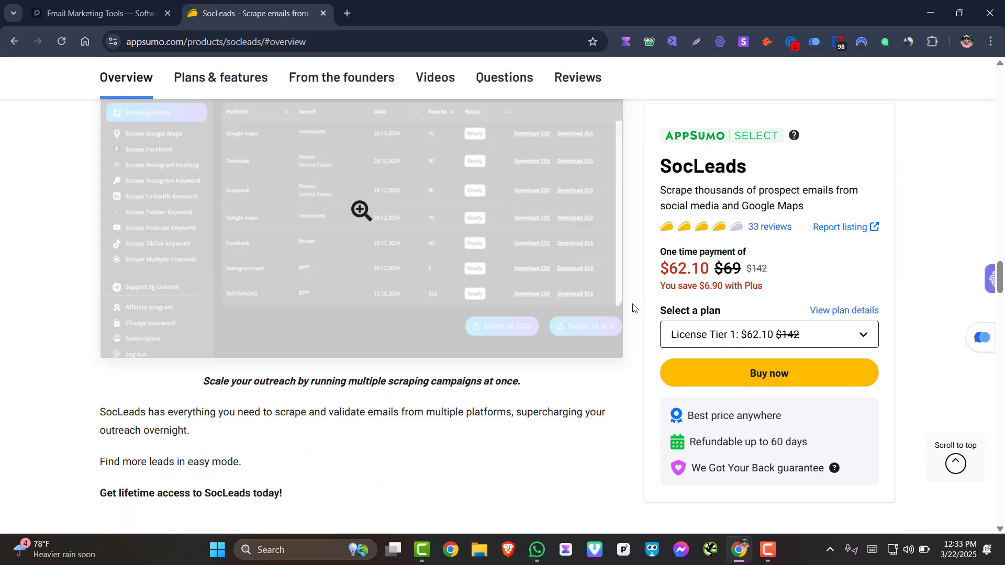
Compare the four license tiers in Plans & features by price, monthly contact credits and included features
scroll(266, 273, down, 1)
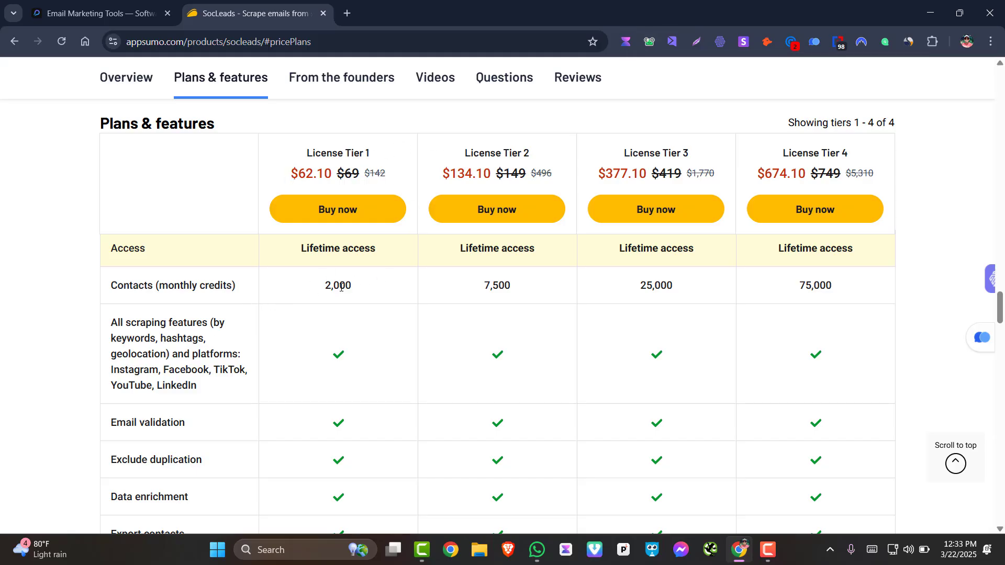
double_click(374, 286)
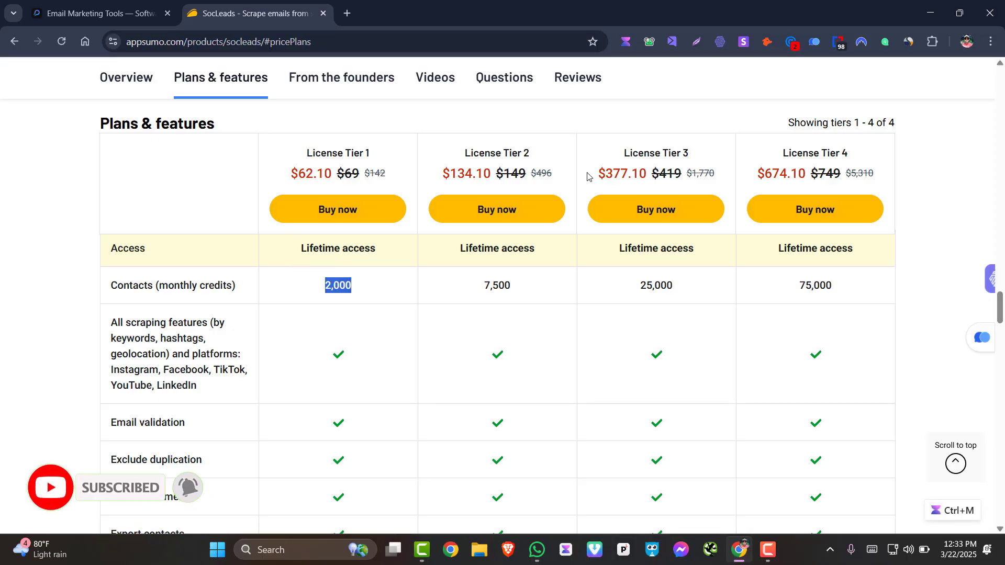
click(754, 179)
drag(818, 173, 841, 174)
drag(749, 177, 825, 175)
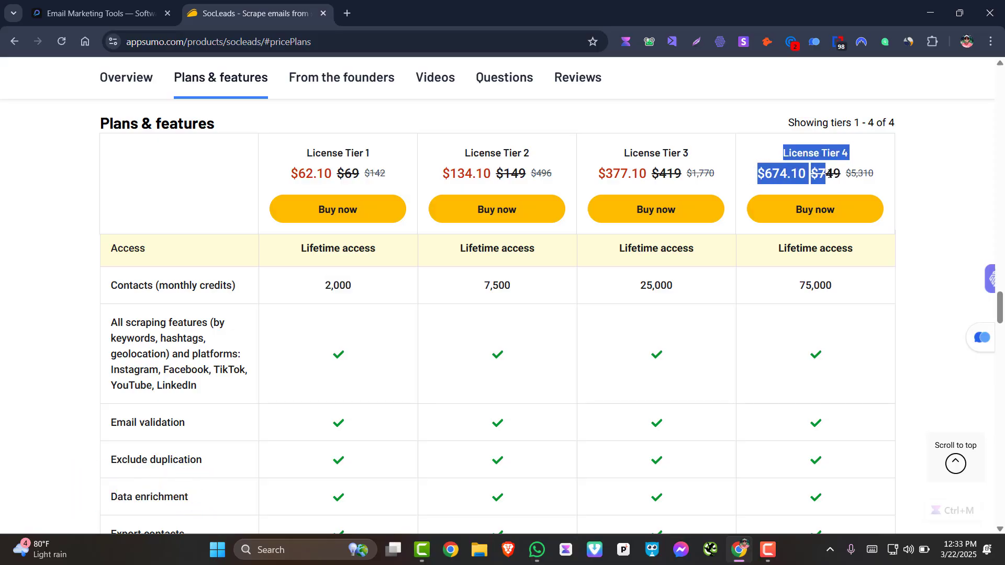
click(775, 173)
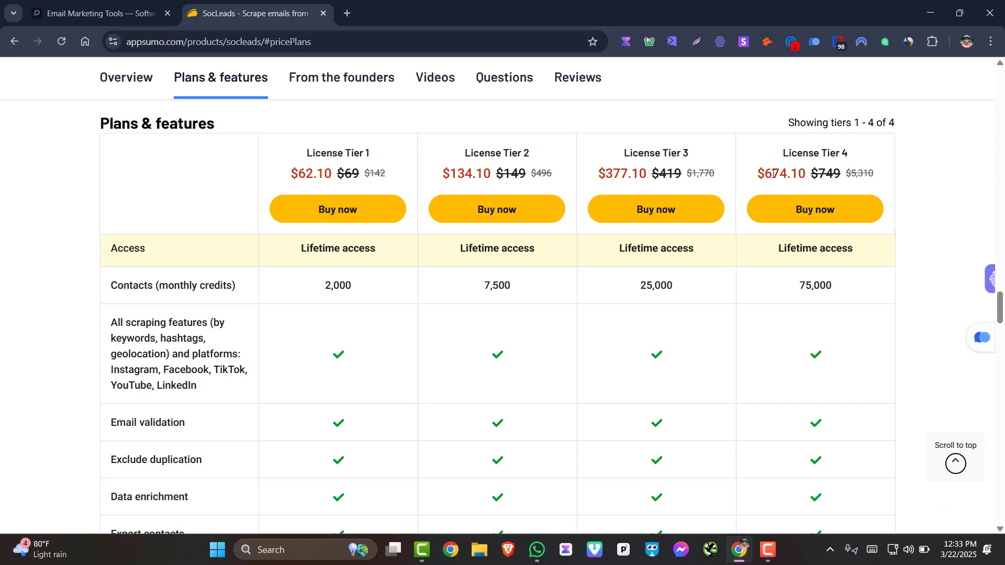
drag(811, 176, 843, 178)
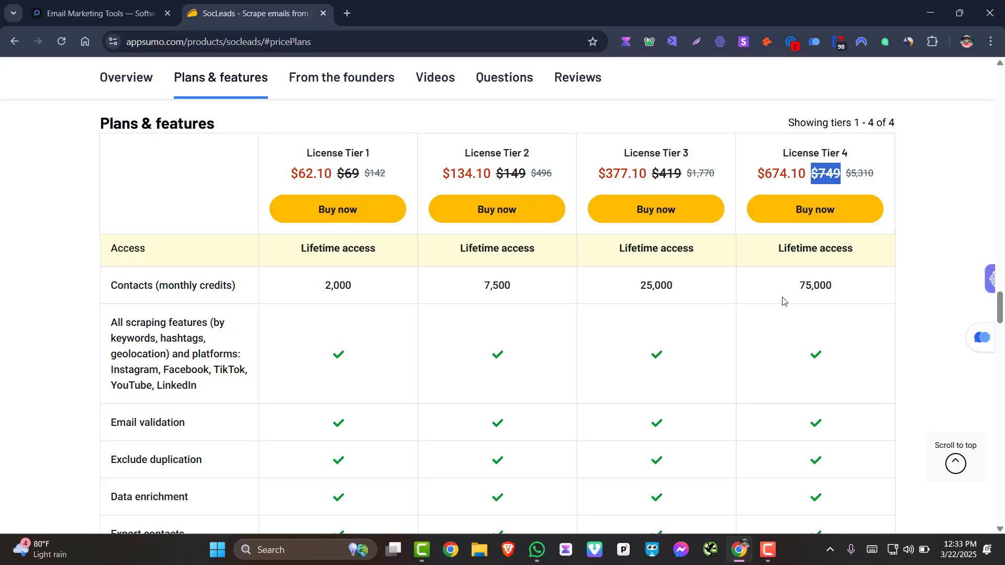
drag(796, 292, 845, 293)
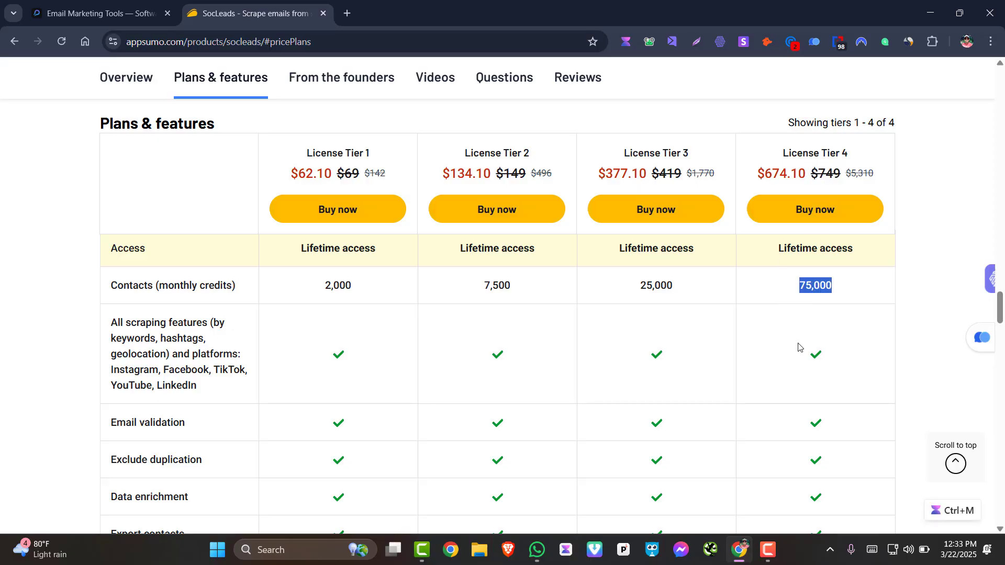
scroll(850, 410, down, 3)
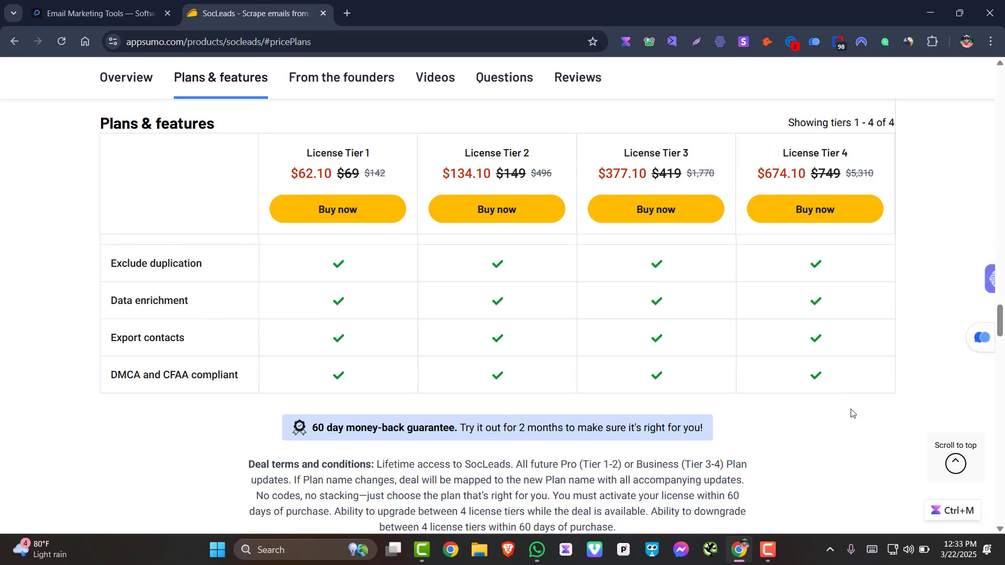
scroll(852, 414, up, 3)
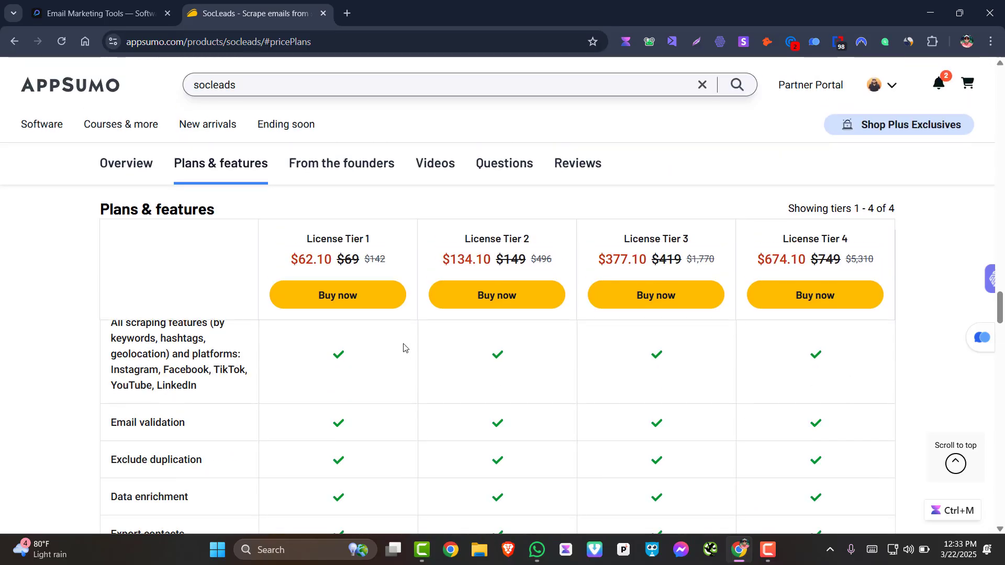
scroll(349, 351, up, 1)
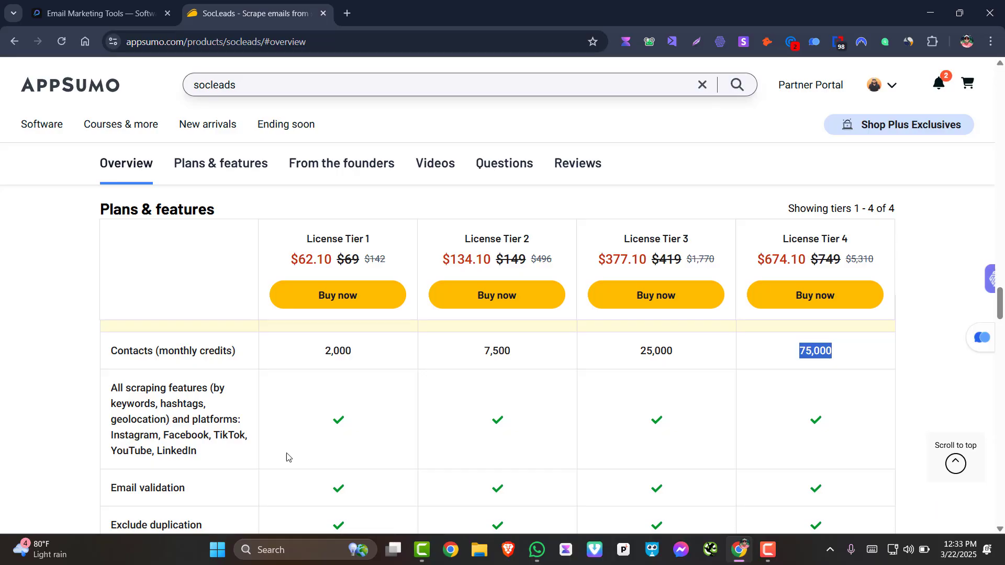
Return to the SocLeads website and open its account login
click(100, 13)
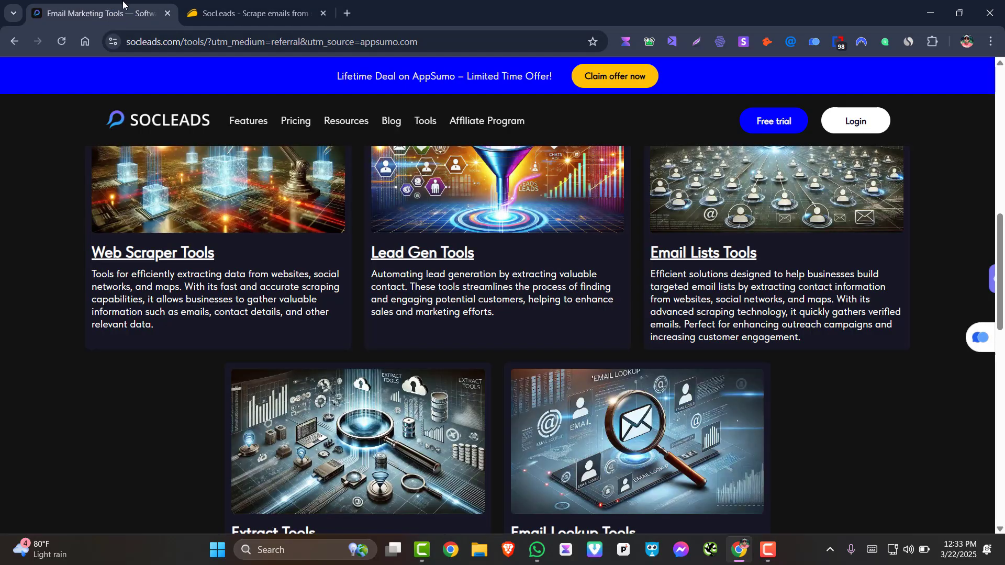
click(856, 122)
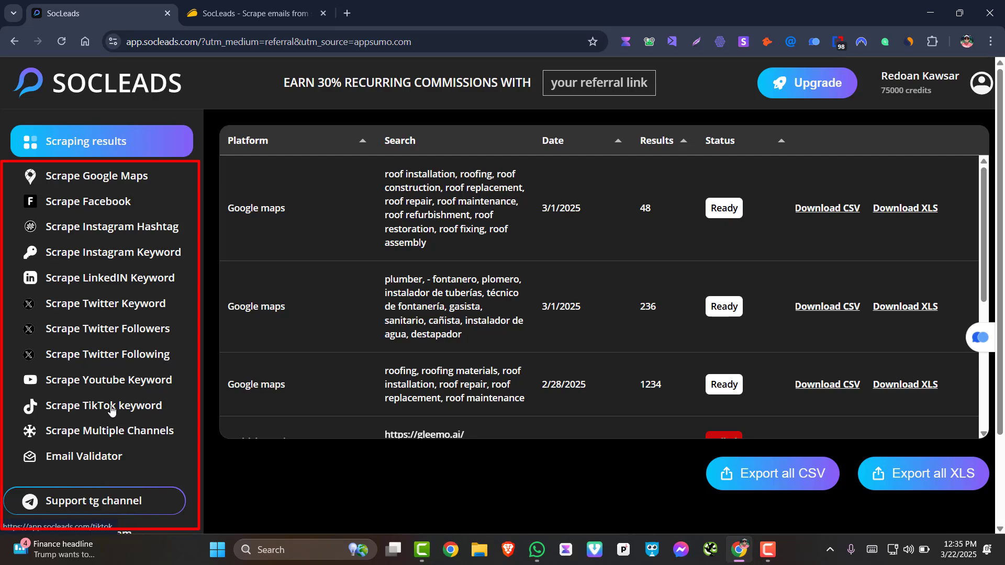
Open the Google Maps scraper in the SocLeads dashboard
scroll(126, 401, down, 2)
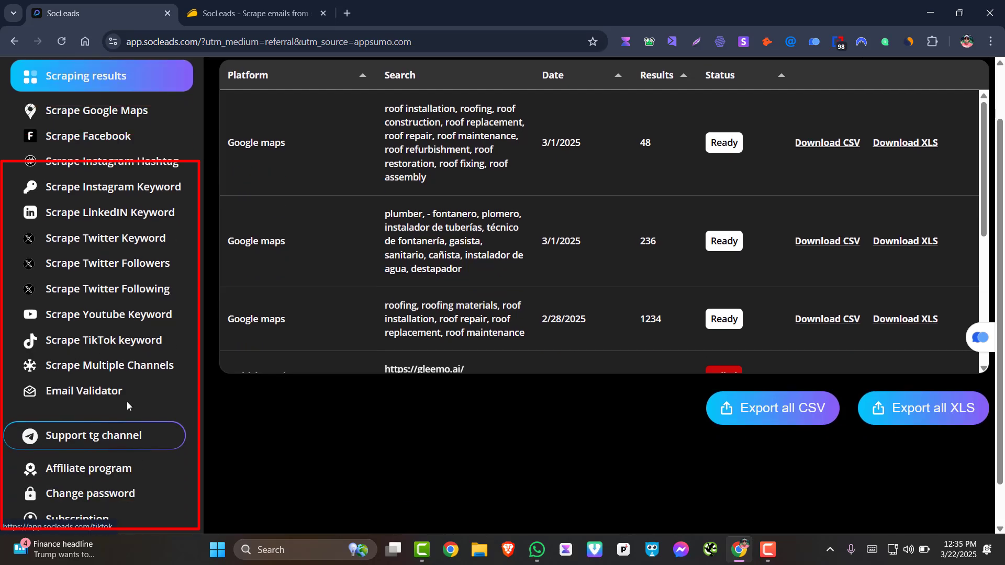
scroll(161, 363, down, 1)
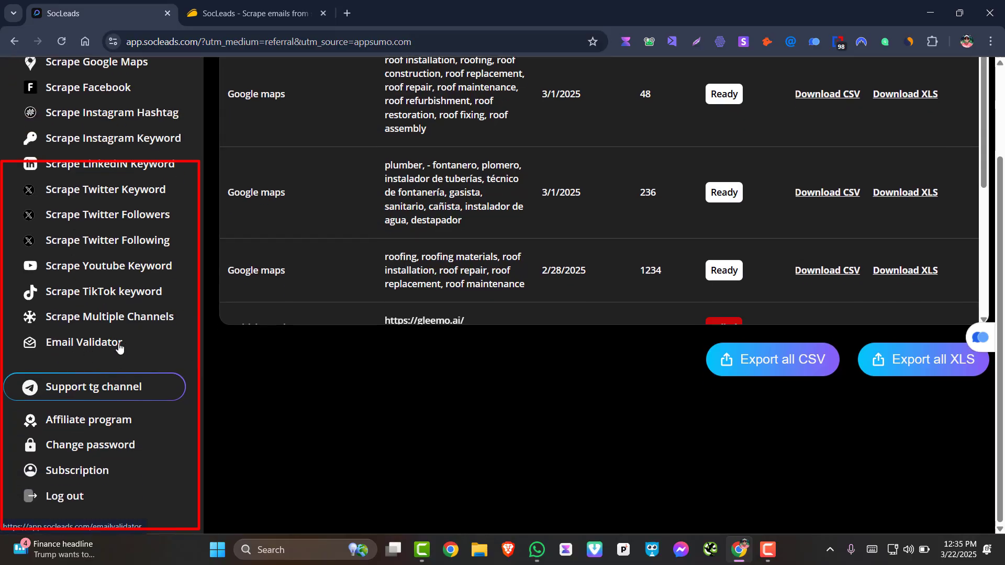
scroll(244, 426, up, 2)
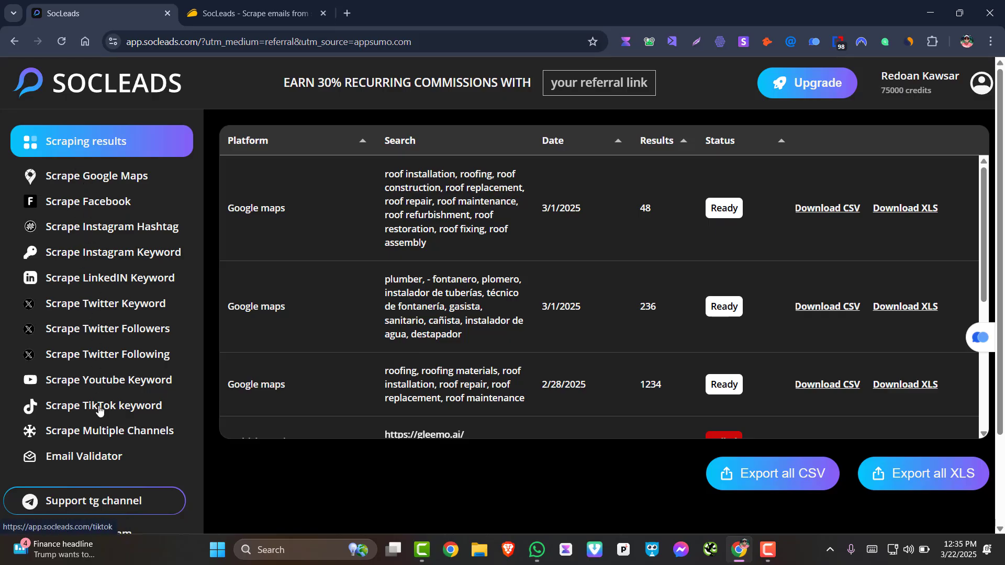
click(69, 182)
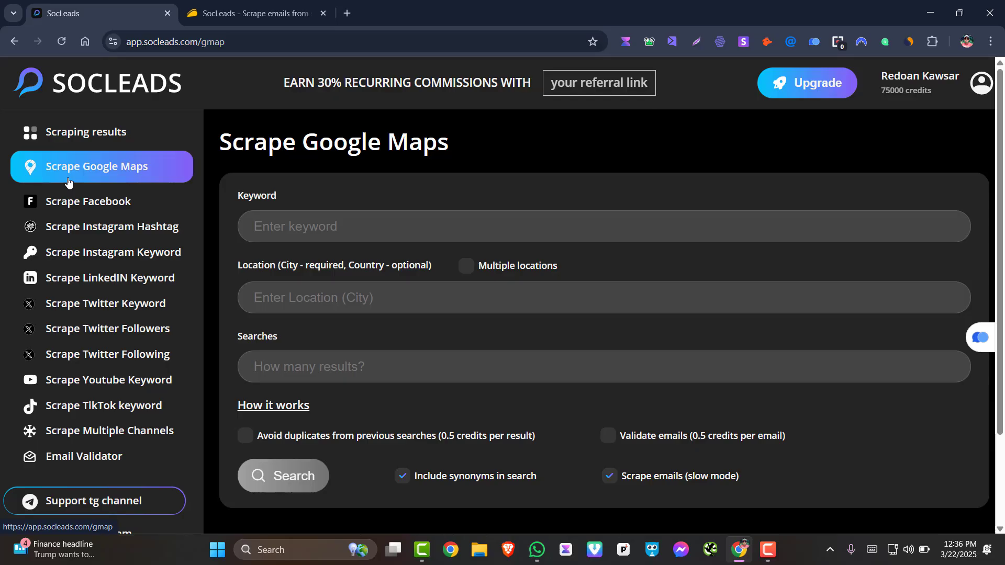
Examine the Google Maps scraper form's keyword, location, multiple locations and result count options
right_click(117, 255)
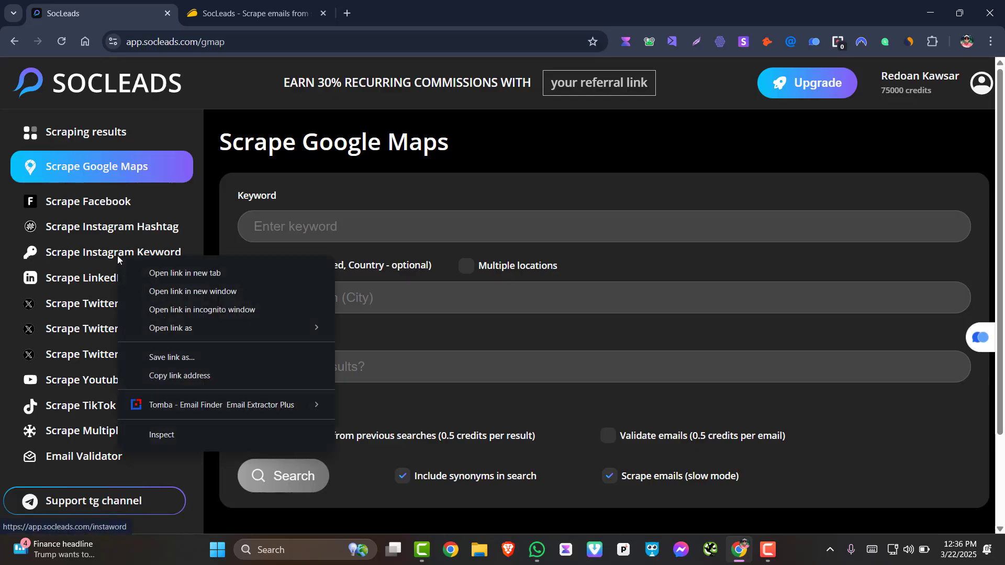
click(195, 210)
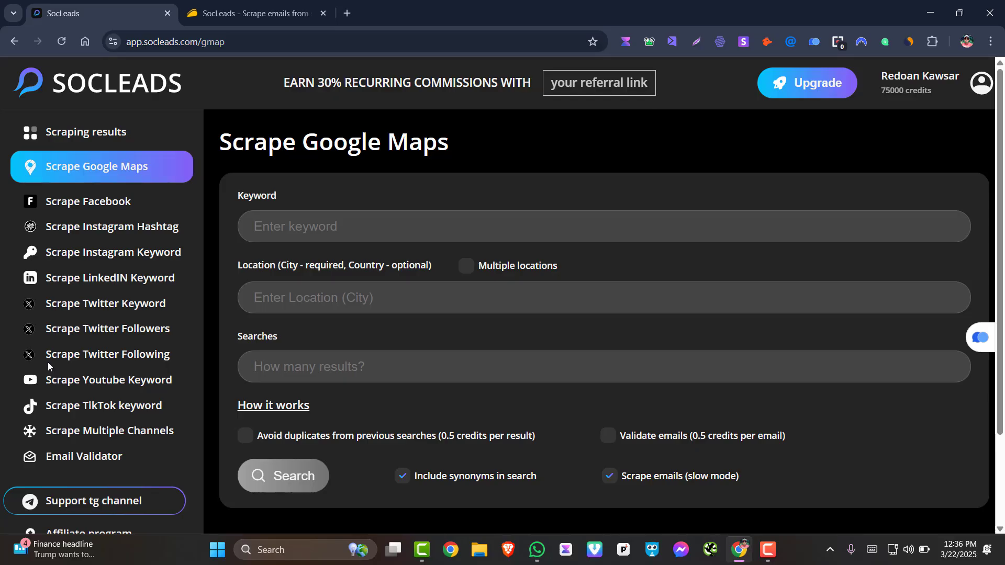
click(320, 223)
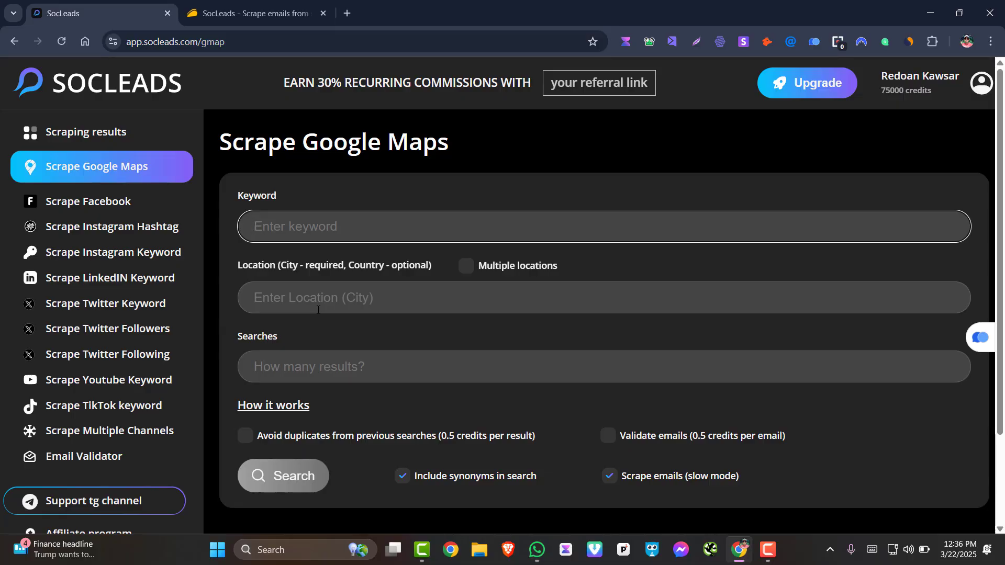
click(469, 268)
click(468, 269)
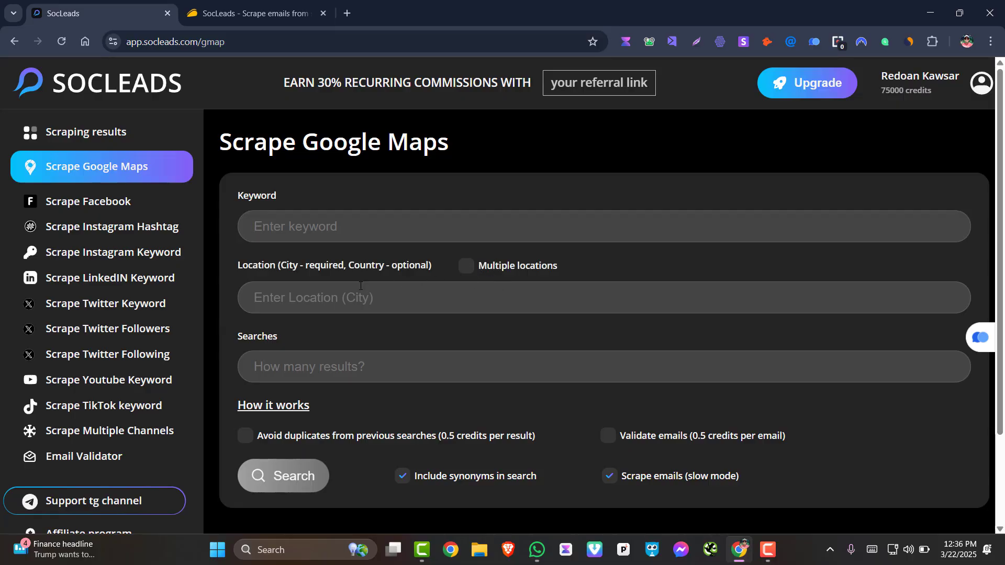
click(304, 367)
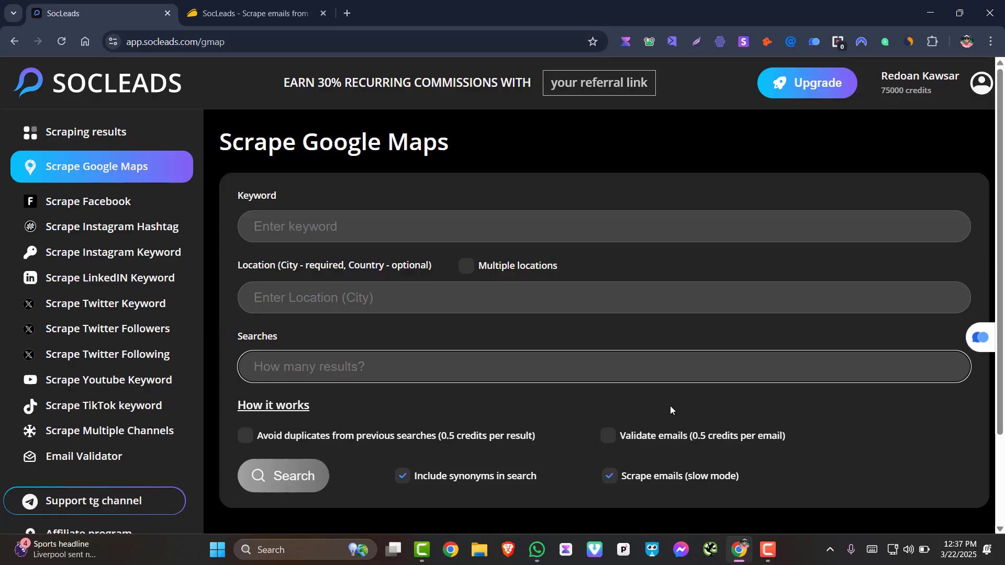
scroll(669, 407, down, 3)
scroll(543, 61, up, 3)
Enter plumber as the search keyword and New York as the location in the Google Maps scraper form
click(292, 227)
text(plu)
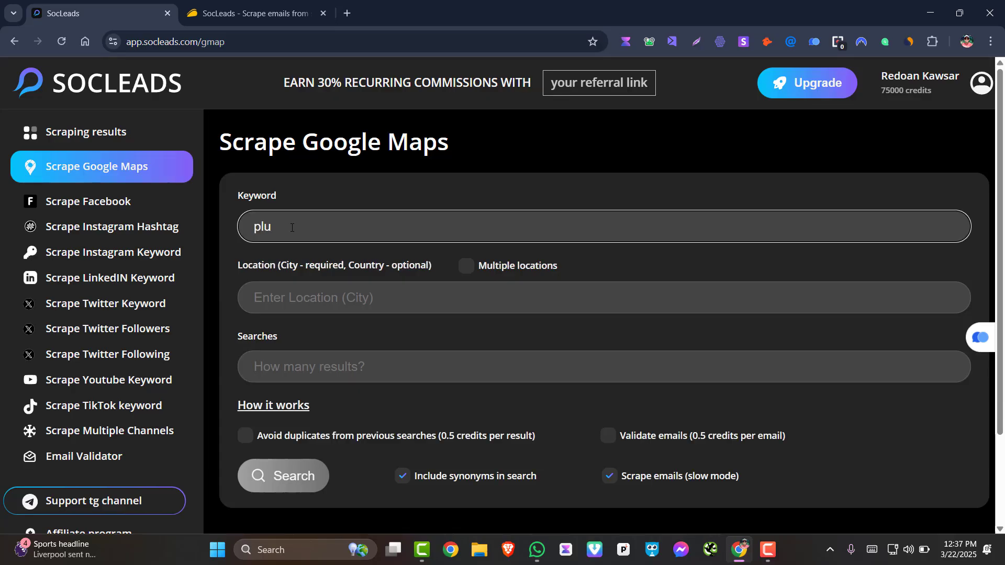
text(mber)
click(281, 288)
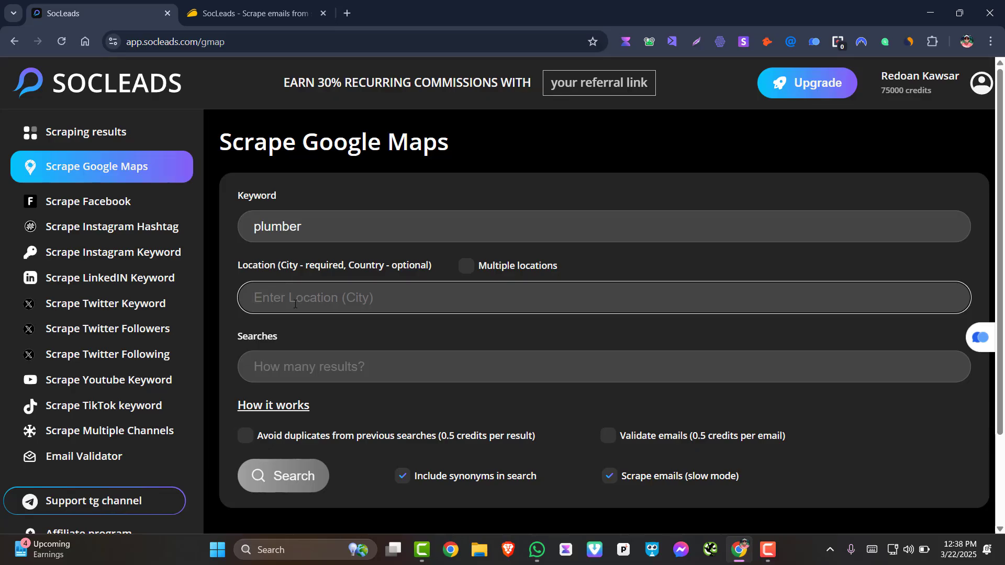
text(New York)
Try the Multiple locations option with a second location field, and switch the option off again
click(472, 266)
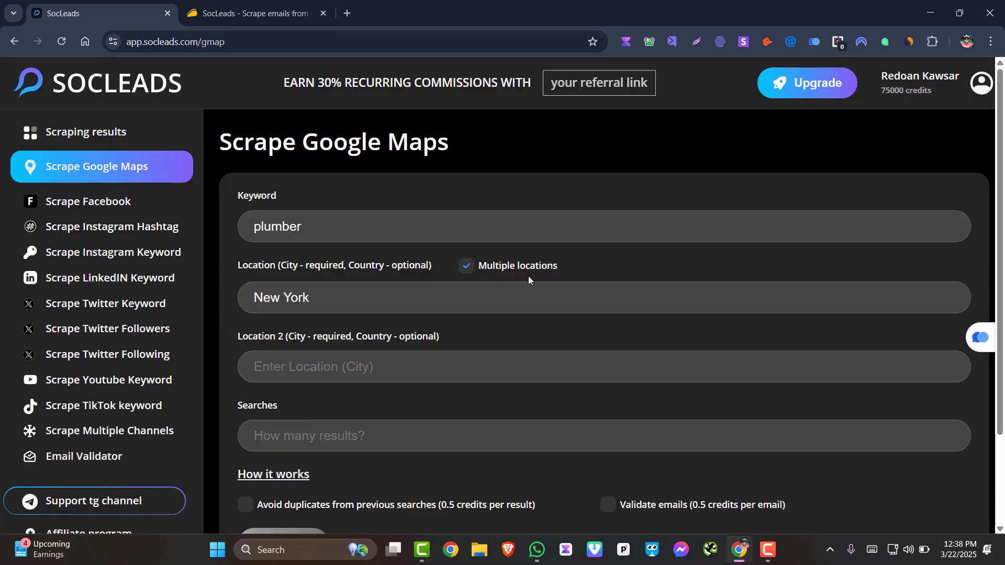
scroll(529, 277, down, 1)
click(321, 306)
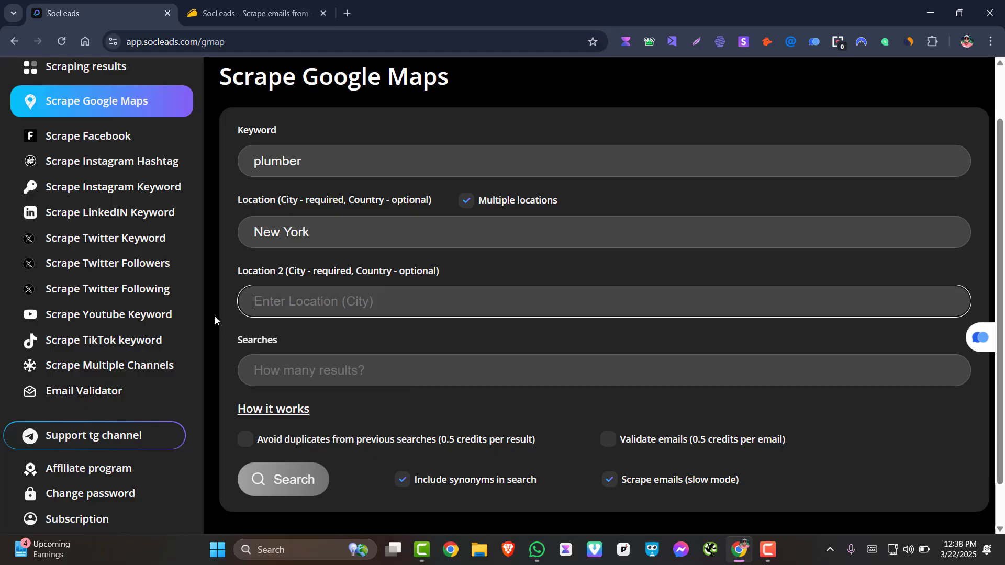
click(468, 202)
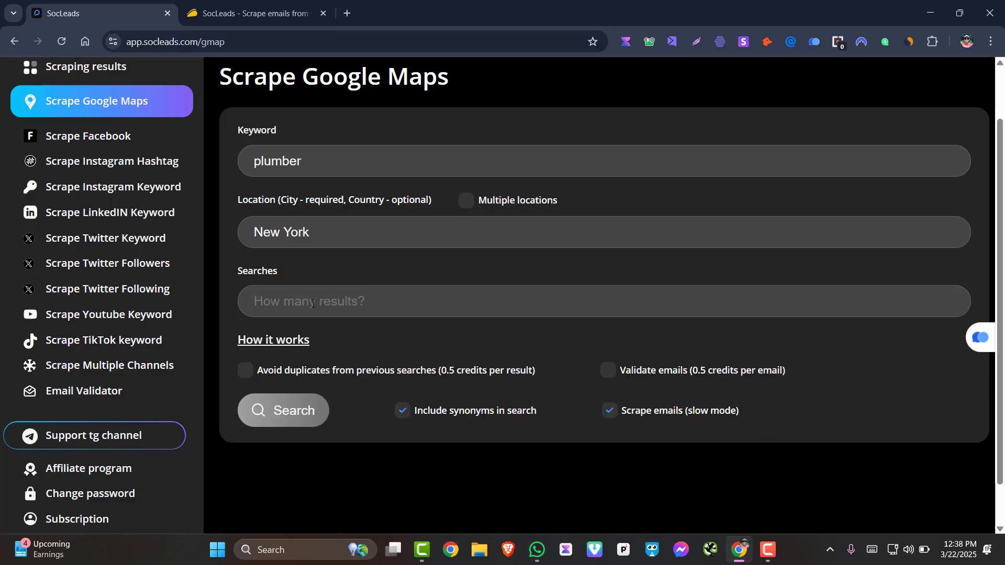
Set the number of results to scrape to 10
click(291, 304)
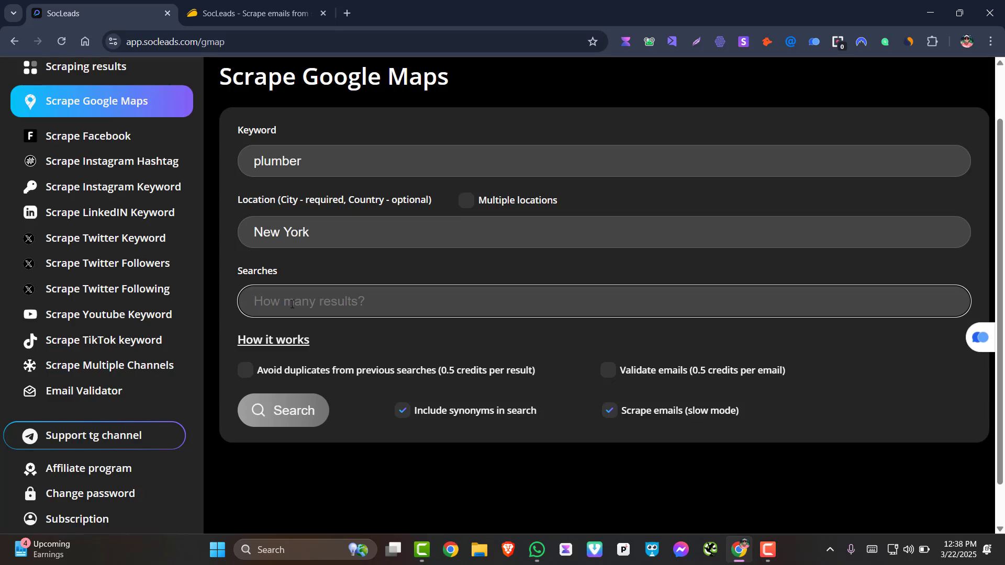
scroll(378, 334, up, 1)
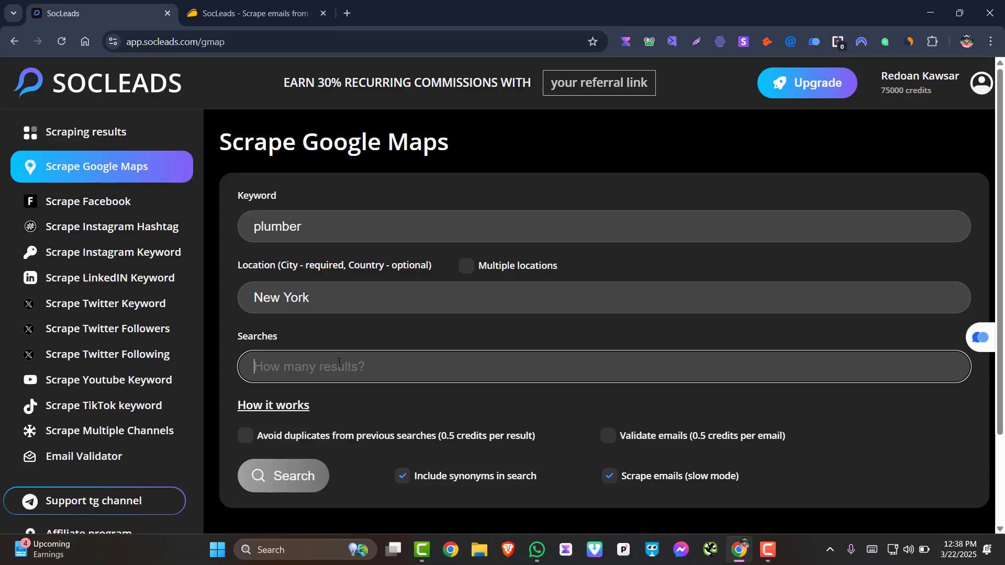
text(10)
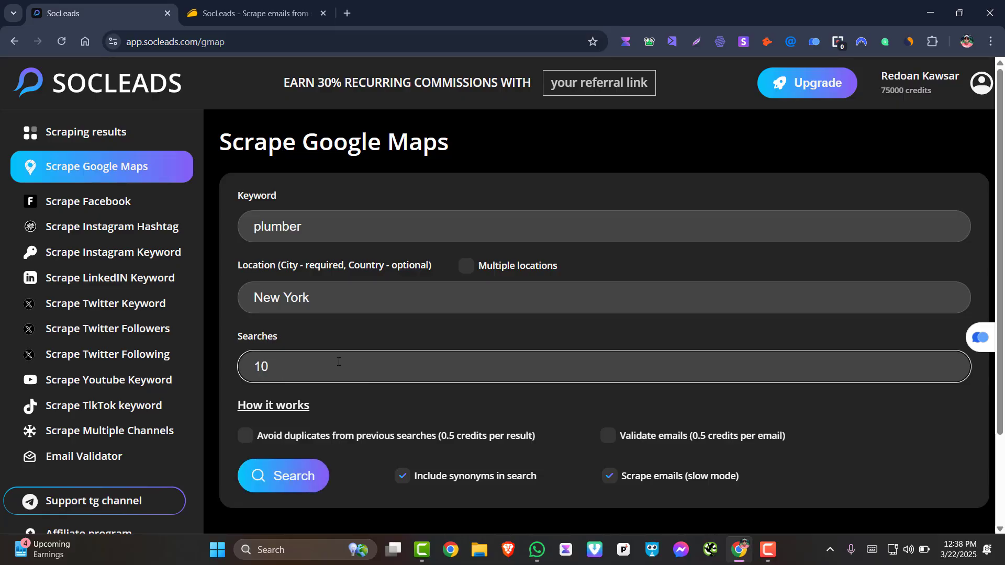
scroll(415, 412, down, 1)
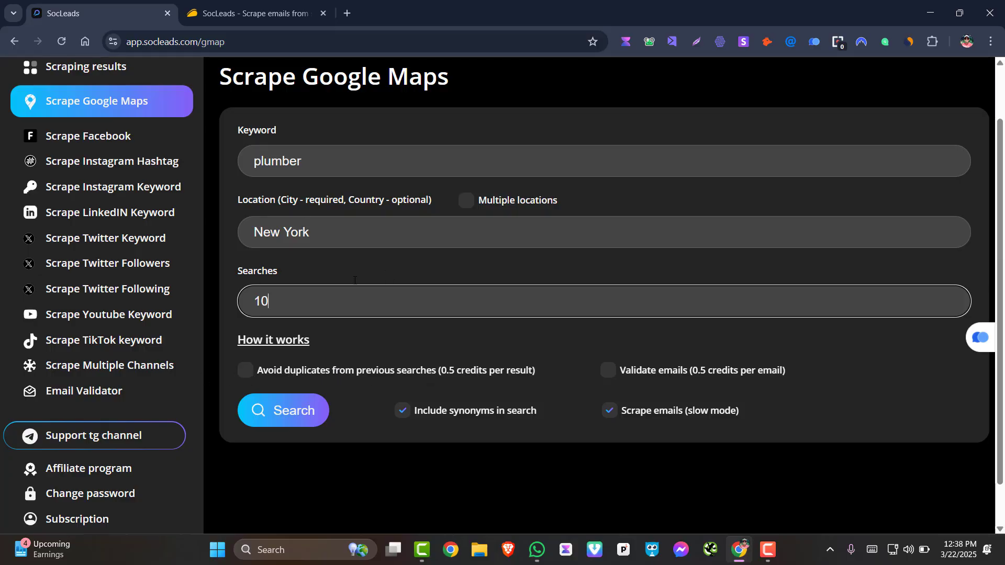
scroll(312, 354, up, 1)
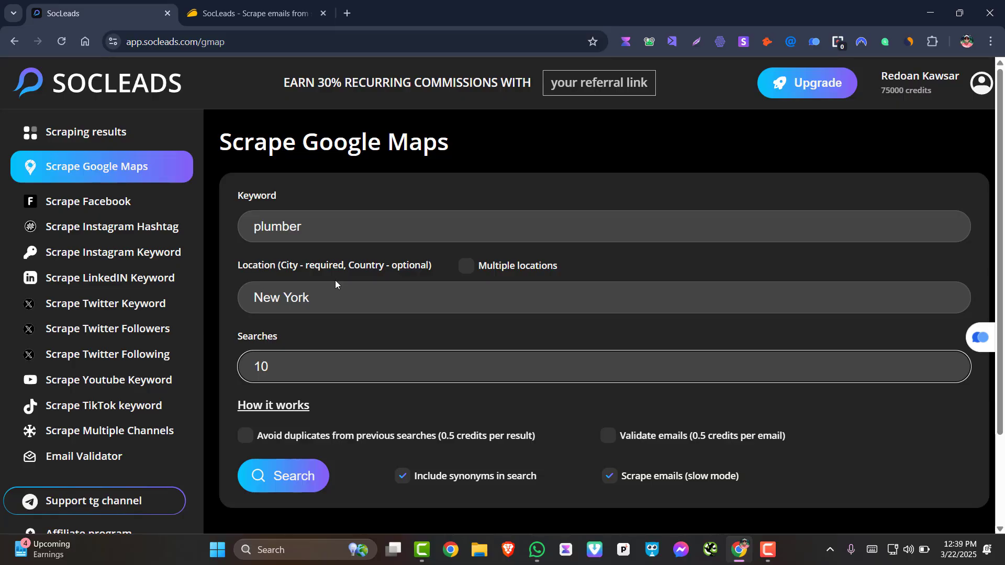
Enable avoiding duplicates from previous searches and validating emails, and run the plumber search
click(245, 437)
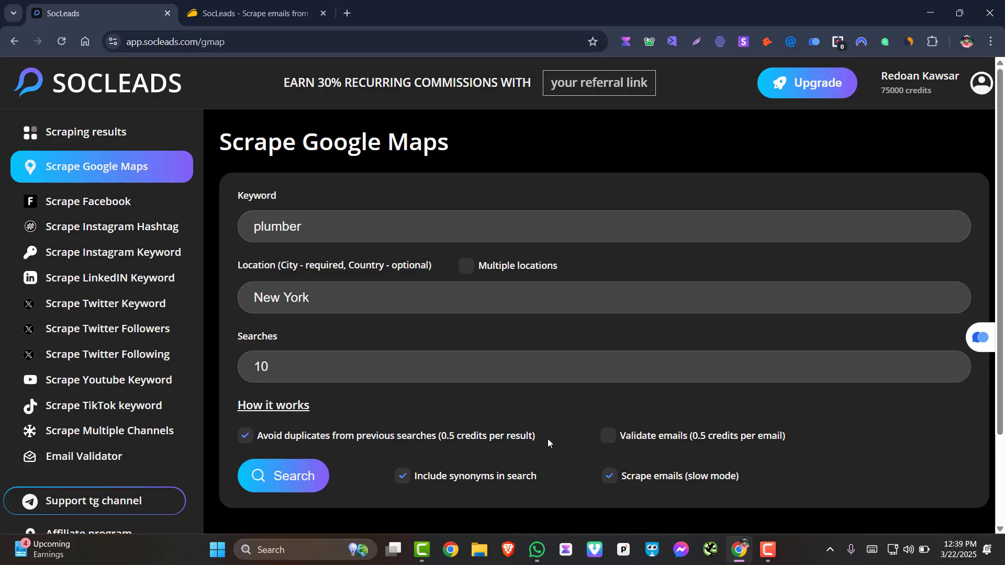
click(608, 437)
click(276, 476)
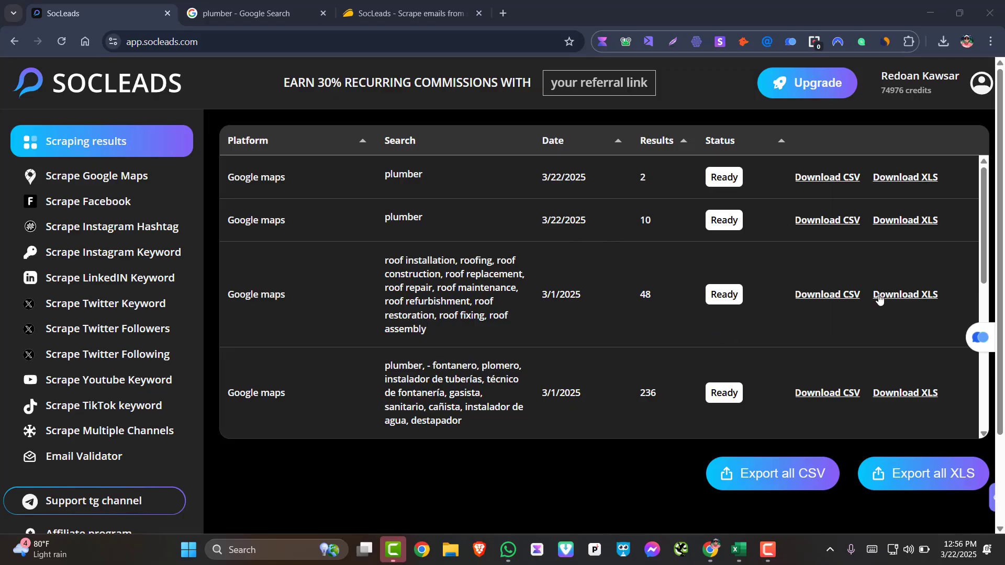
Download the 3/1/2025 roof installation search results as CSV and open the file in Excel
scroll(713, 324, down, 2)
scroll(712, 324, up, 2)
click(844, 302)
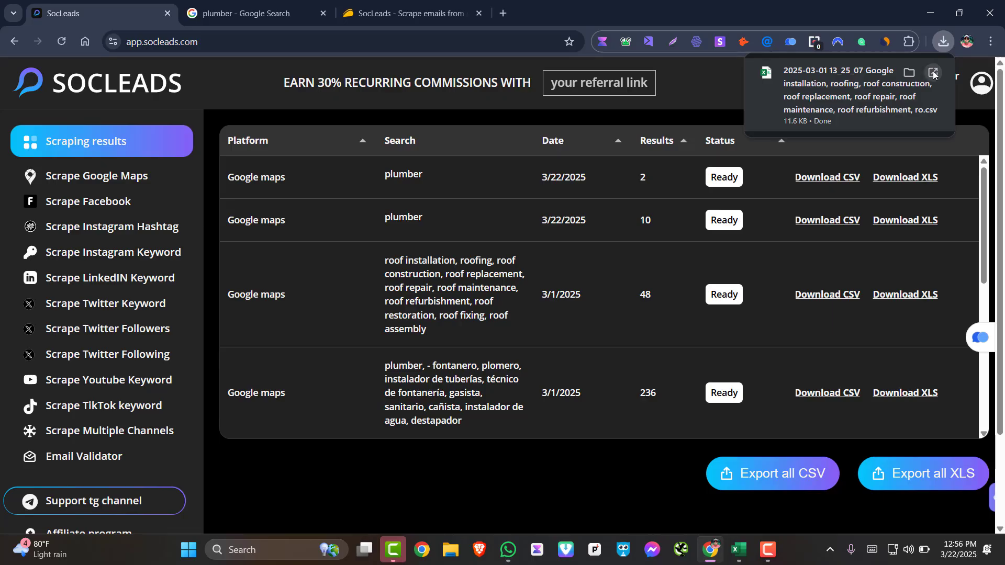
click(933, 75)
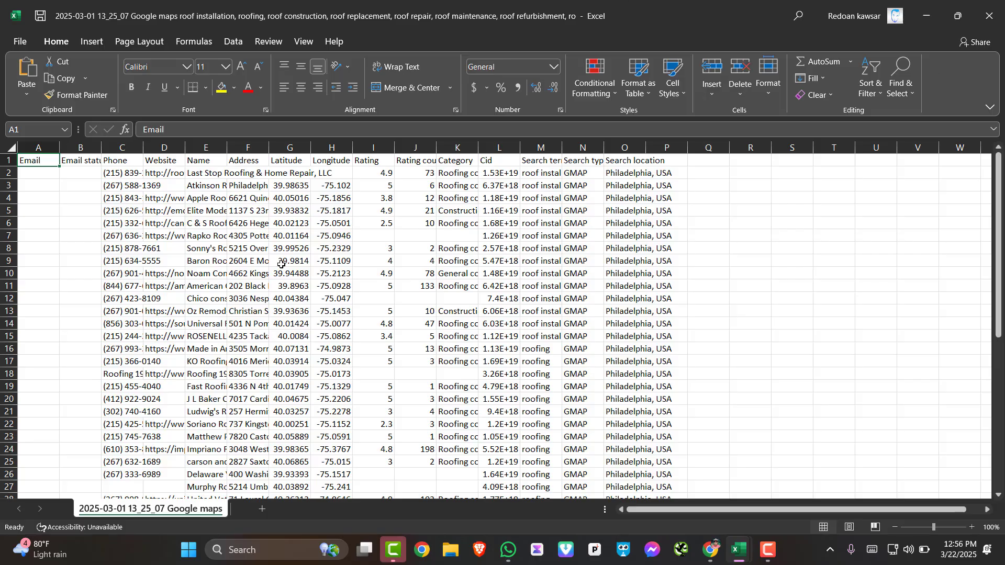
Examine the exported roofing leads through the last row, including phone, website, address, rating and search location columns
scroll(280, 321, down, 2)
scroll(309, 343, up, 2)
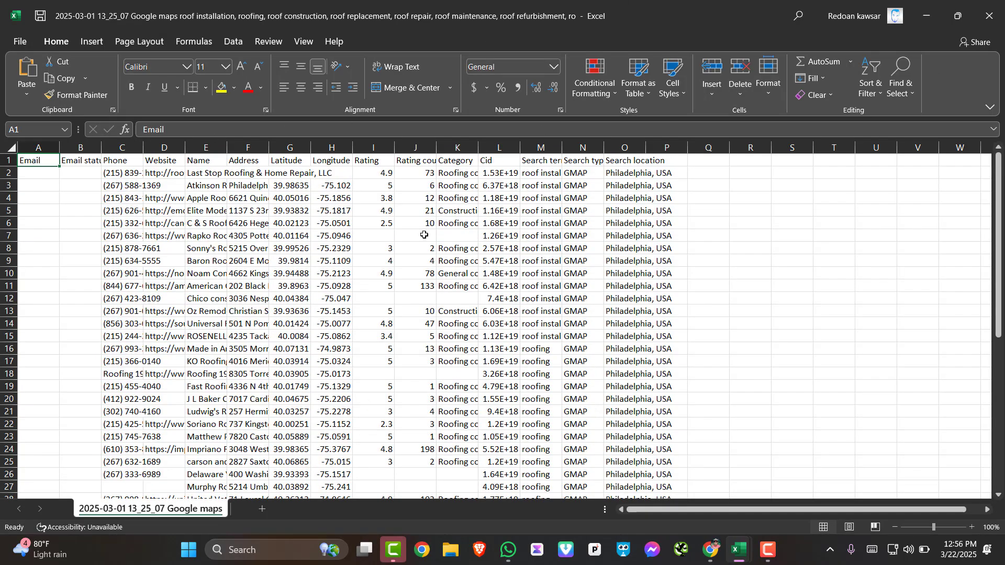
scroll(556, 436, down, 4)
scroll(560, 434, up, 4)
scroll(510, 417, down, 3)
scroll(510, 418, down, 12)
scroll(498, 417, up, 12)
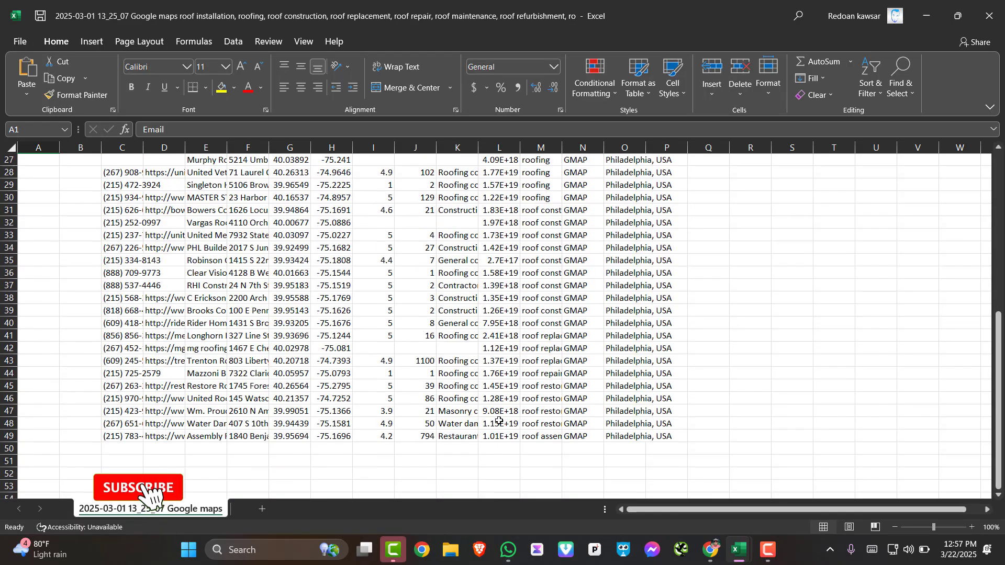
scroll(639, 355, up, 4)
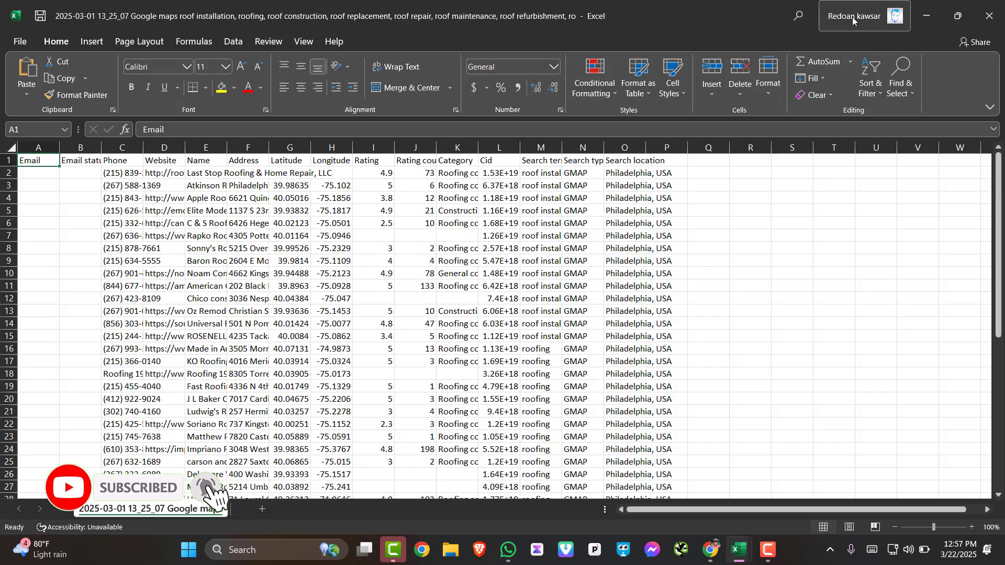
Return to SocLeads in the browser and reopen the Google Maps scraper form to review its email validation option
click(936, 13)
click(935, 13)
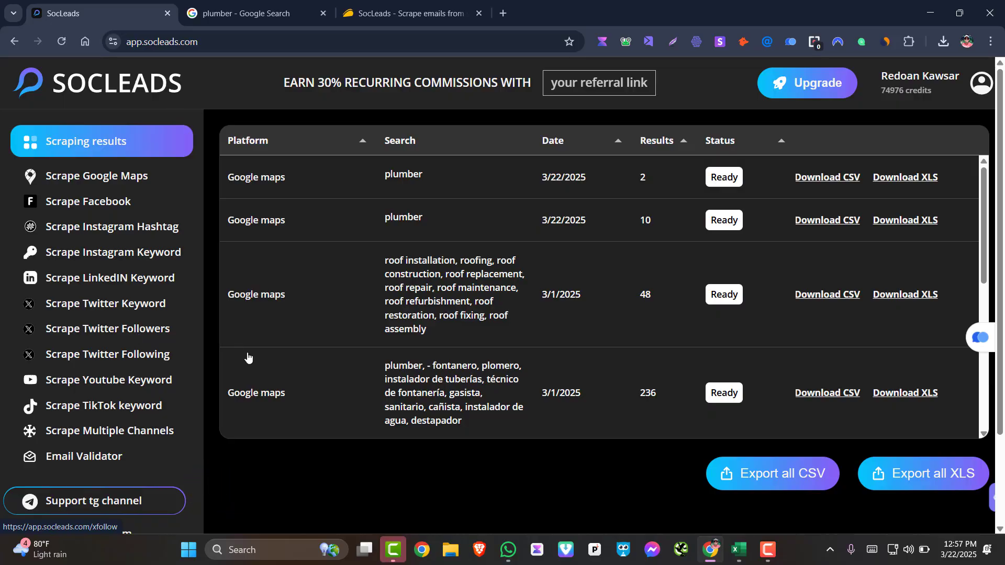
scroll(518, 445, down, 1)
scroll(145, 314, up, 1)
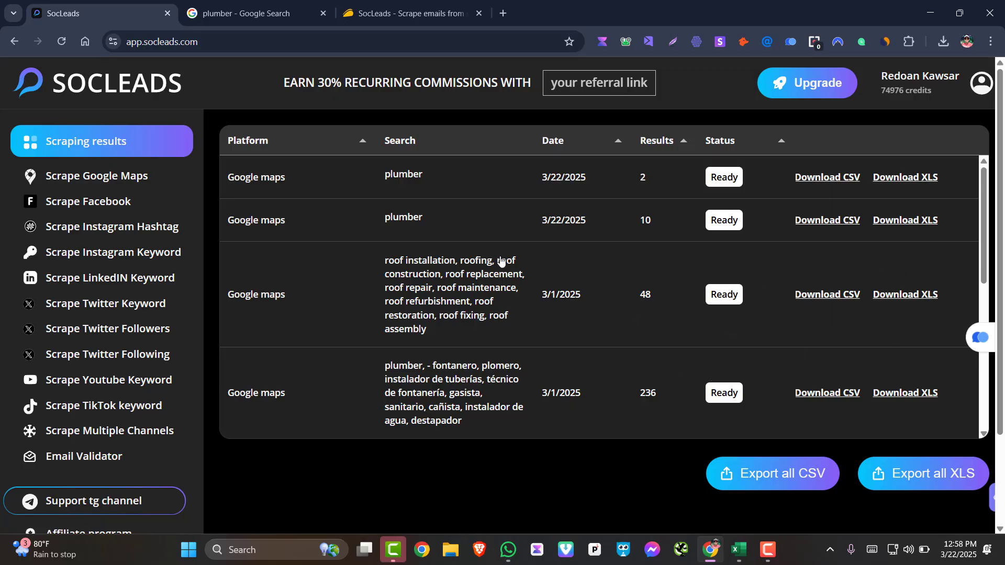
click(71, 184)
scroll(617, 314, down, 2)
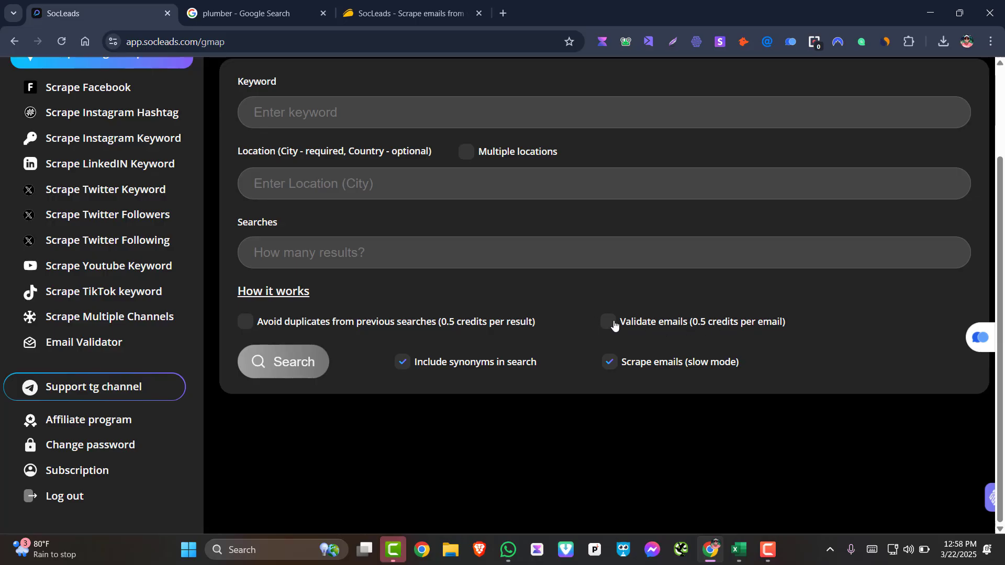
scroll(663, 338, up, 1)
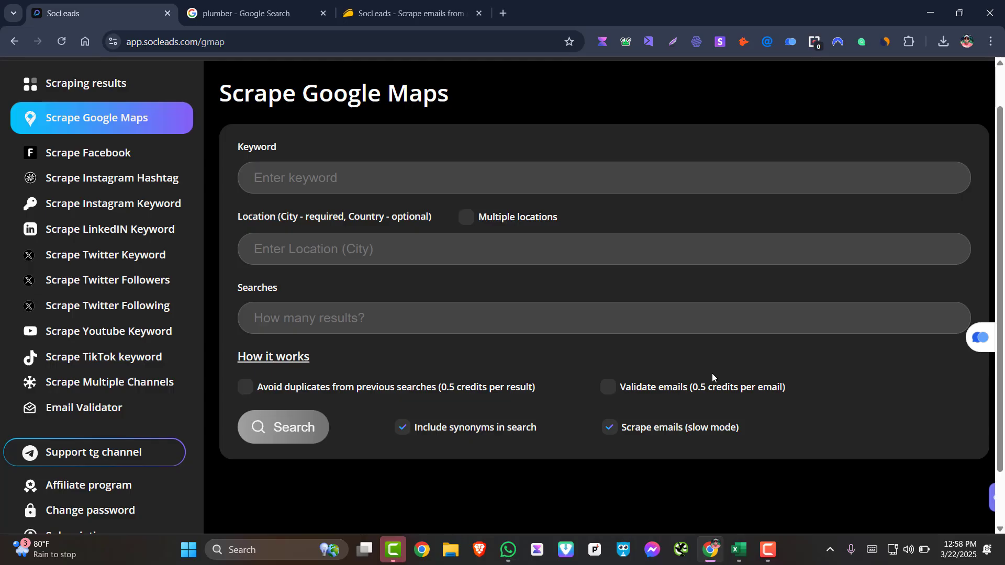
Switch to Excel and compare the email and email status columns of the roofing and plumber exports
click(738, 552)
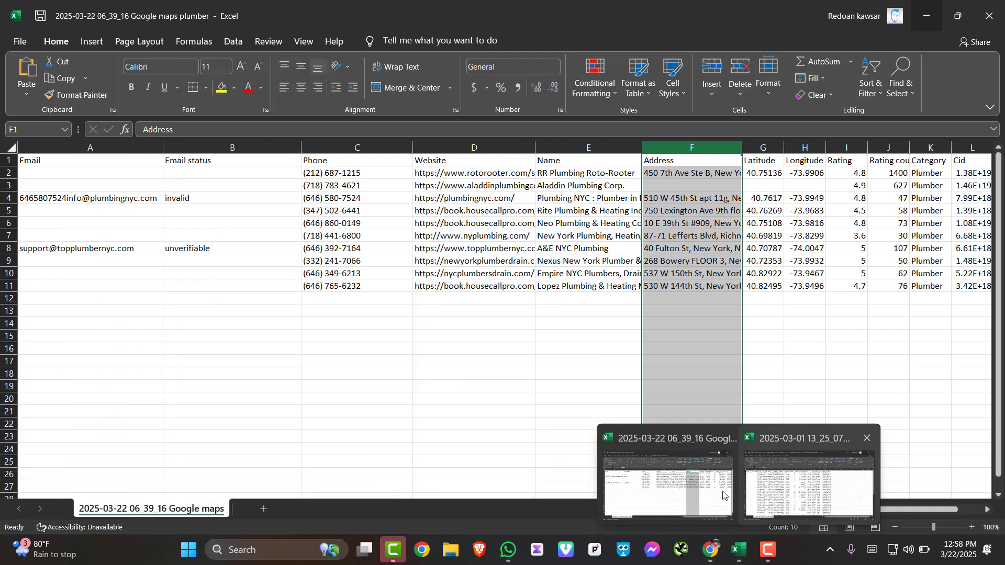
click(842, 485)
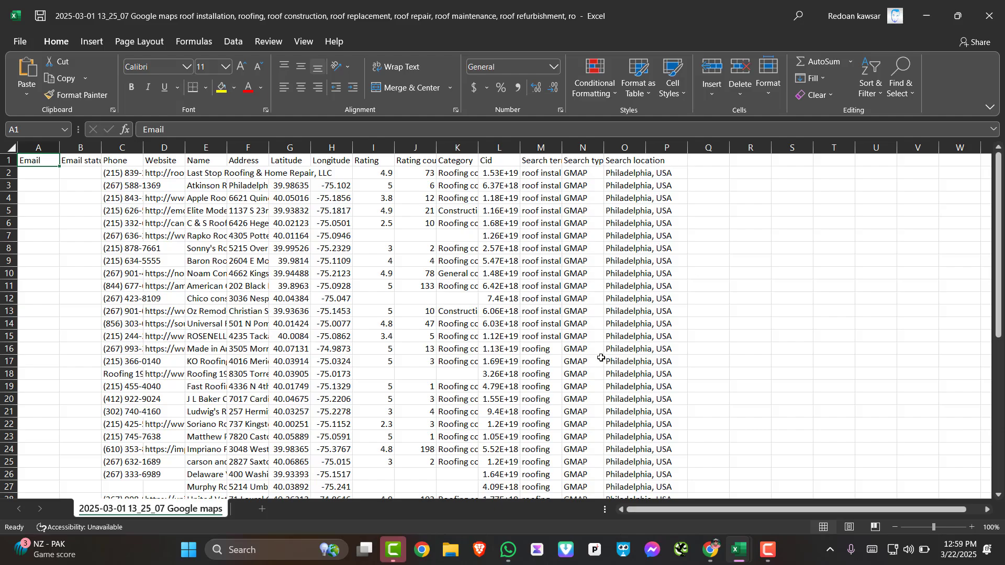
mouse_move(733, 556)
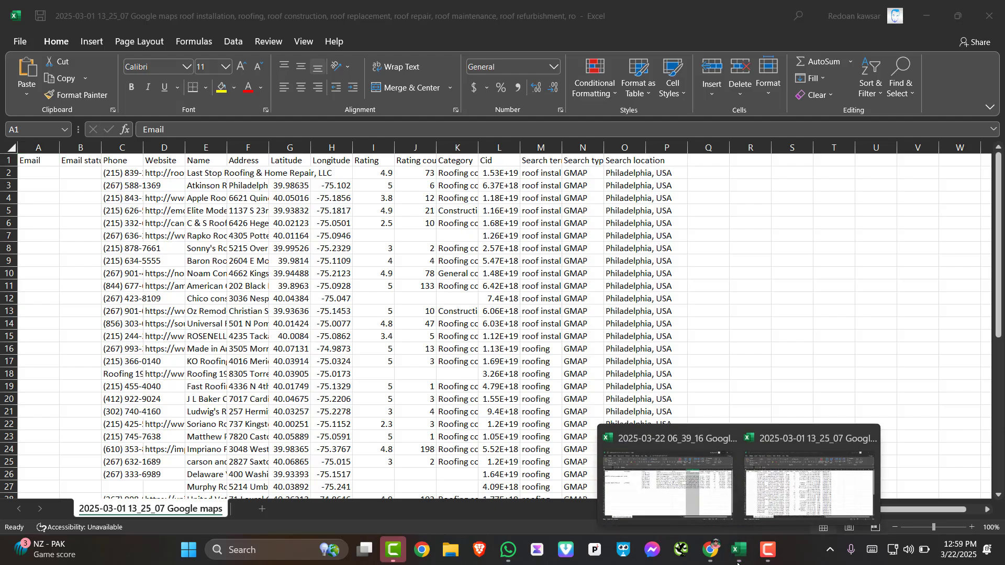
click(686, 494)
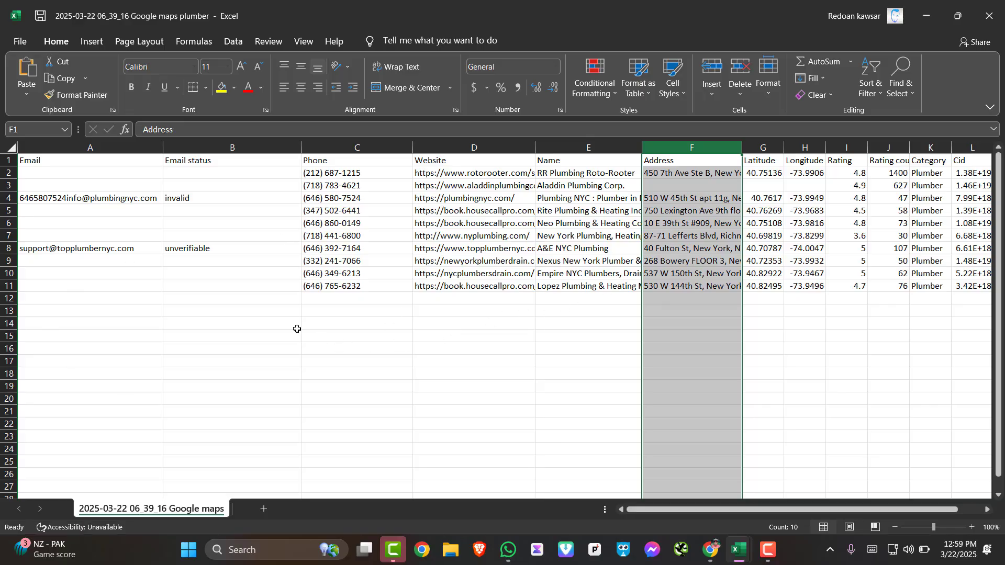
click(66, 253)
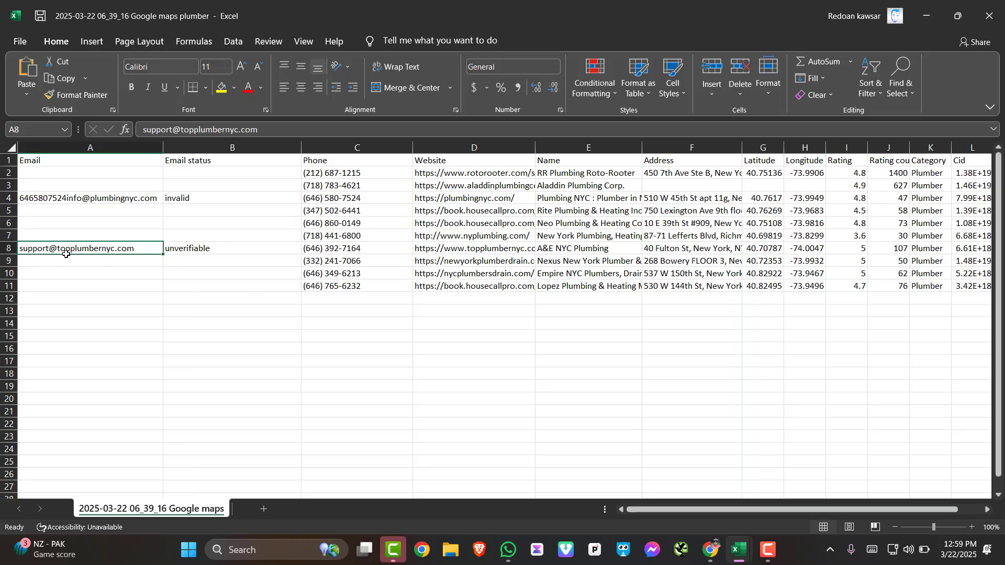
Go back to the Google Maps scraper form in the browser and review its result count, email validation and synonym options
click(927, 16)
click(926, 16)
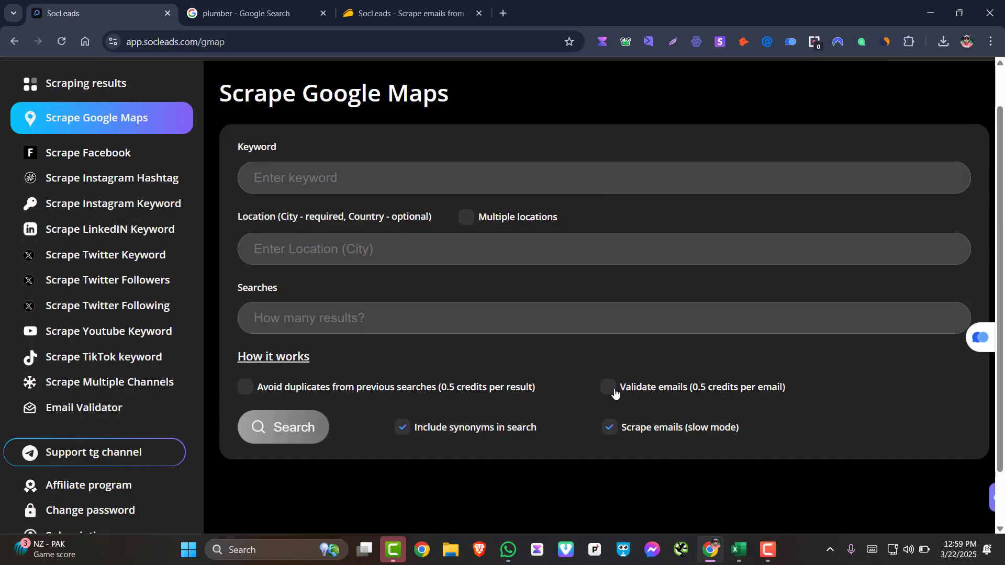
click(447, 318)
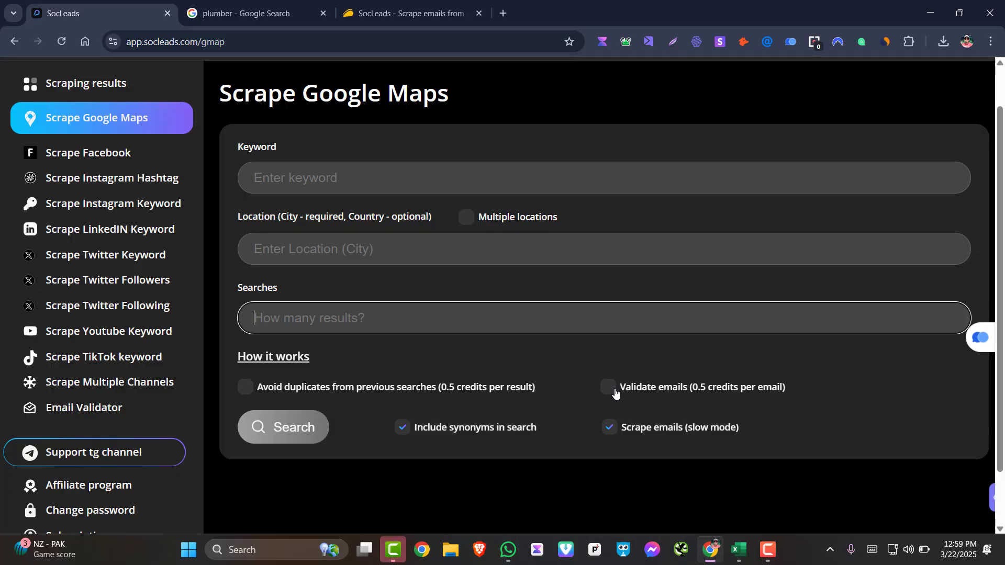
scroll(482, 462, up, 1)
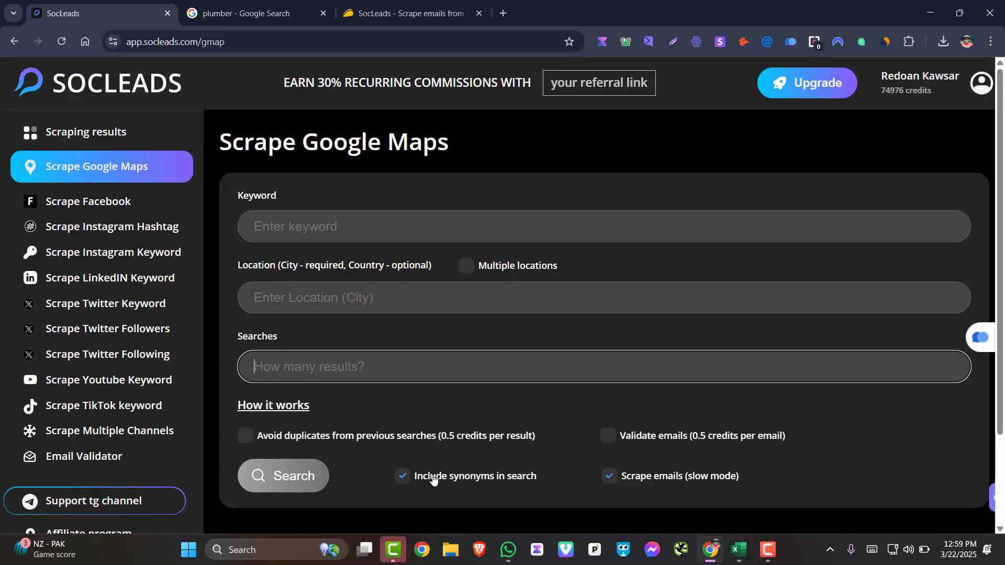